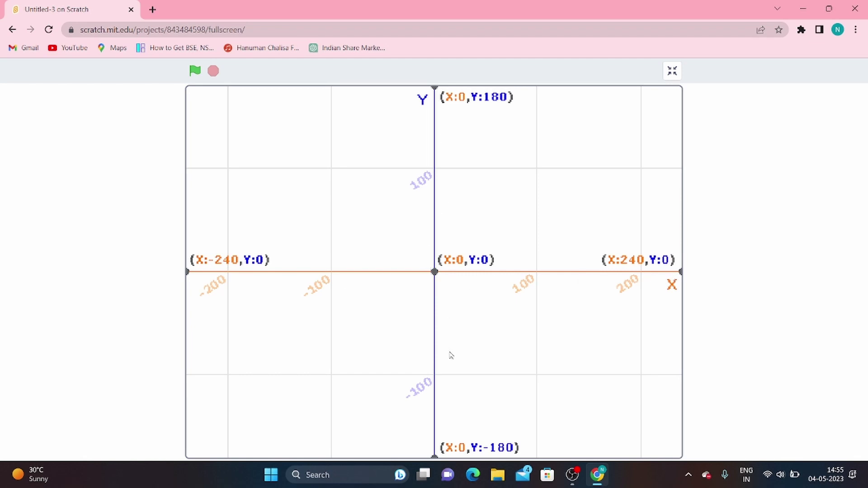
# Leave the full-screen stage and paint a new sprite with a second blank costume
pyautogui.click(672, 71)
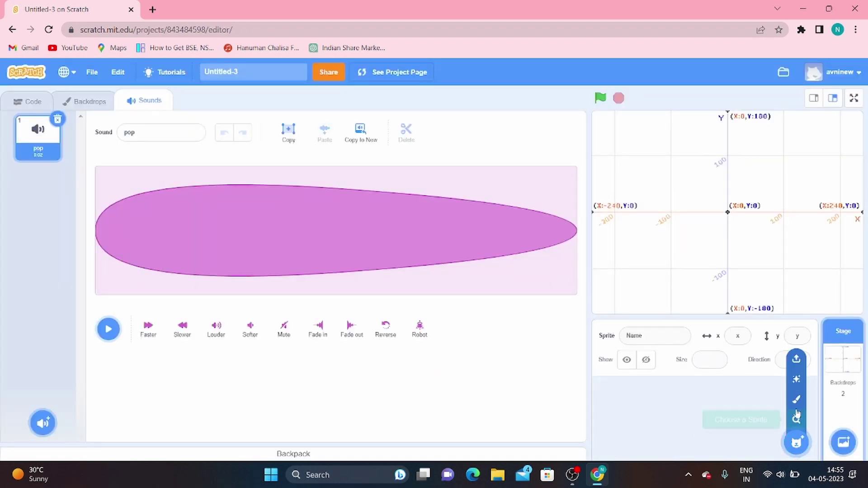
pyautogui.click(797, 400)
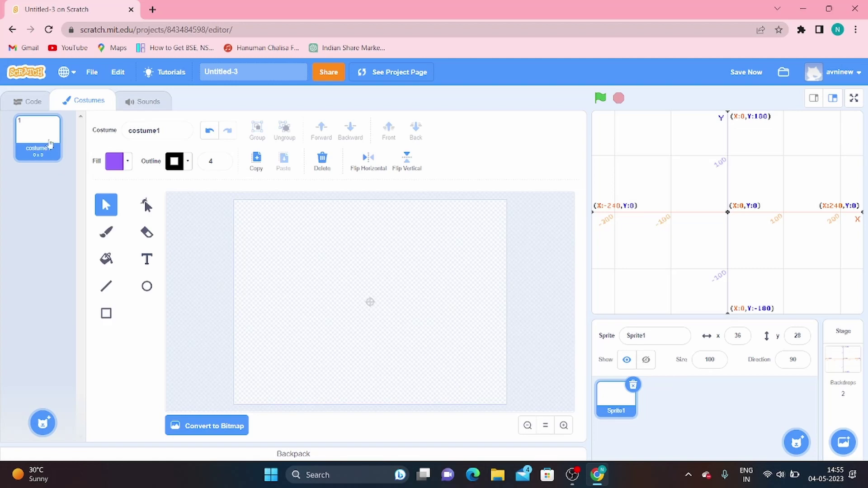
pyautogui.moveTo(42, 422)
pyautogui.click(41, 380)
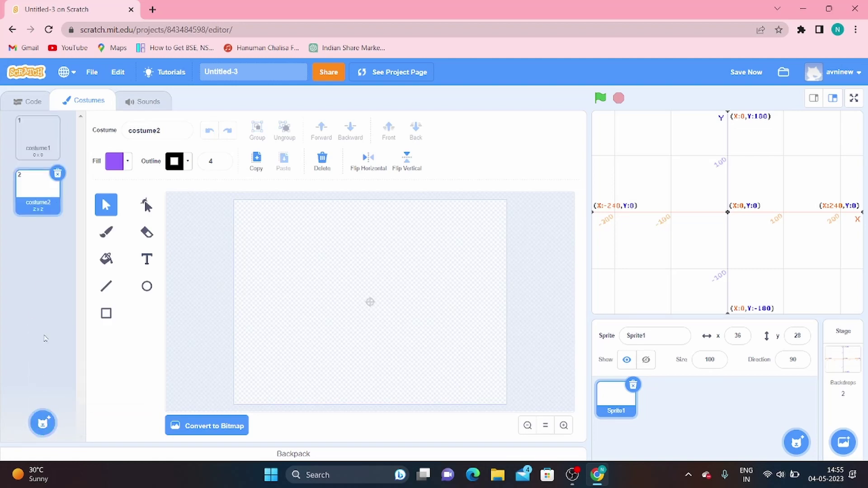
# Rename the sprite's first costume as 1
pyautogui.click(38, 138)
pyautogui.click(156, 130)
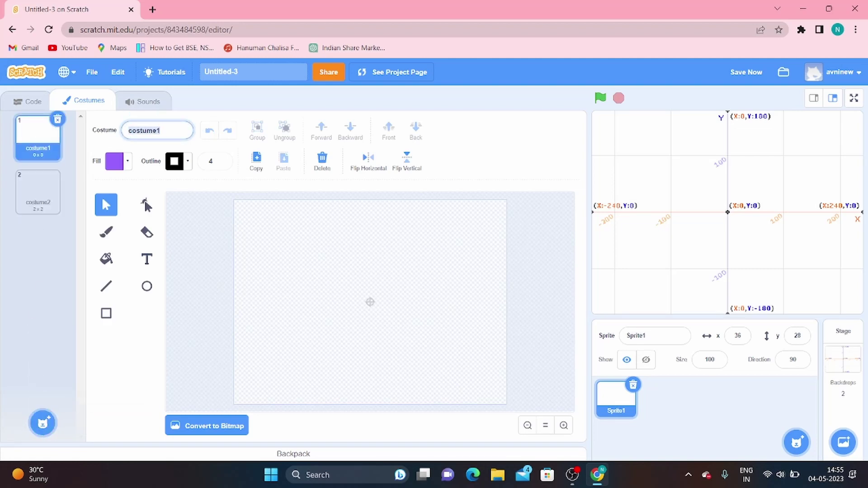
pyautogui.write('1')
pyautogui.press('Return')
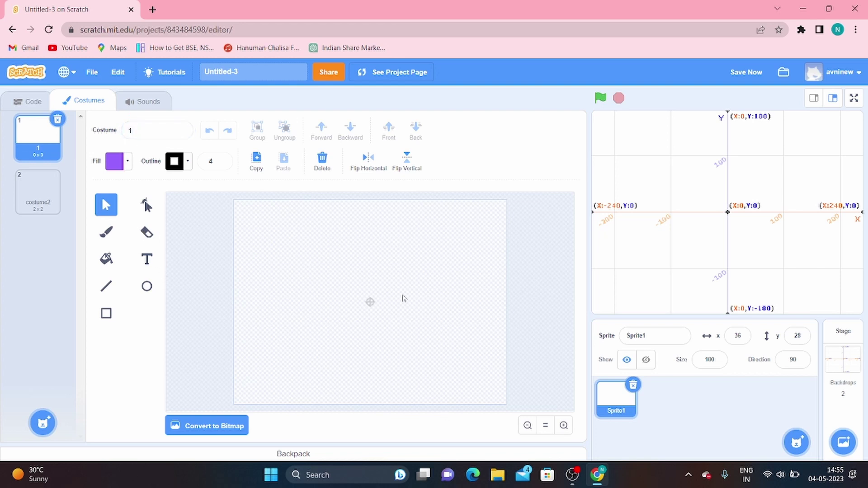
# Magnify the blank canvas of costume 1, reduce it gradually, and restore the default zoom
pyautogui.click(563, 425)
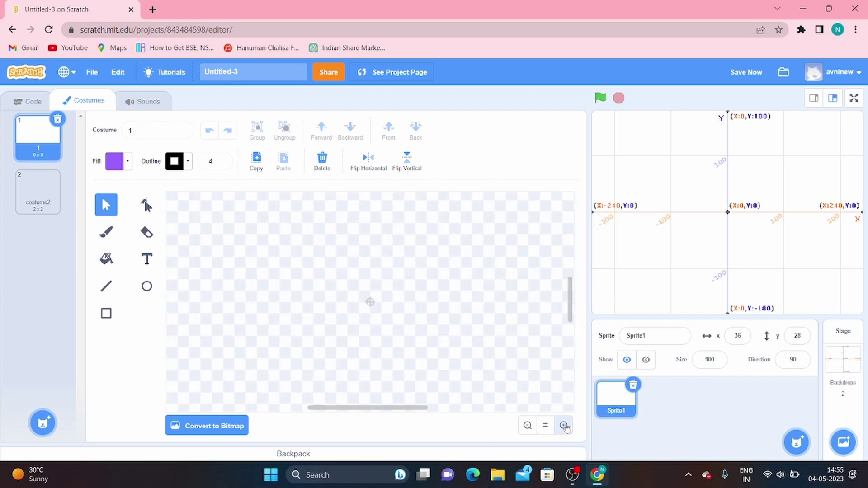
pyautogui.click(564, 425)
pyautogui.click(564, 425)
pyautogui.click(564, 425)
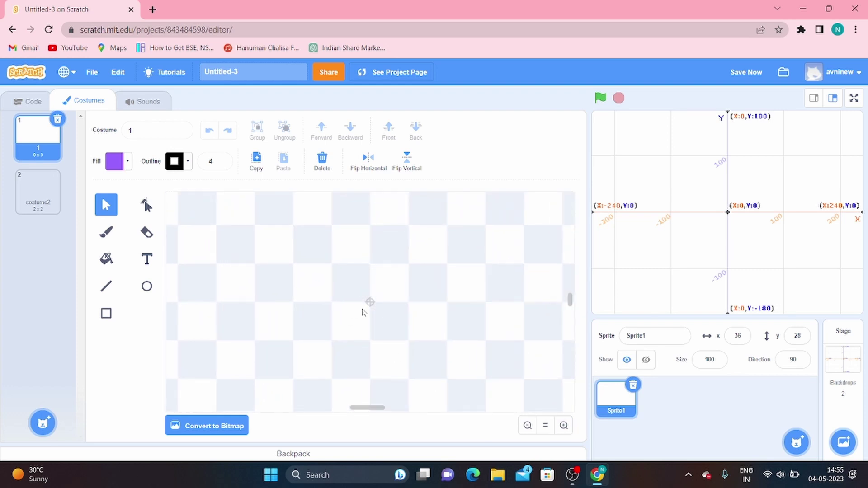
pyautogui.moveTo(384, 253); pyautogui.dragTo(410, 268)
pyautogui.click(527, 426)
pyautogui.click(527, 425)
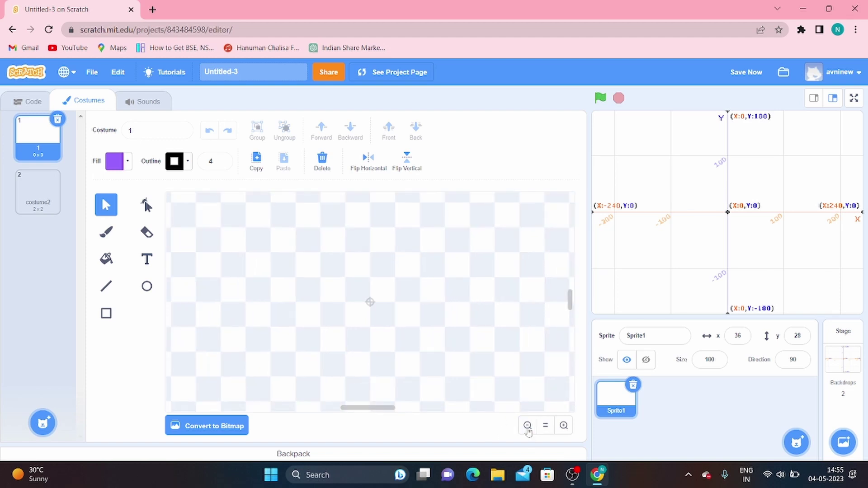
pyautogui.click(528, 426)
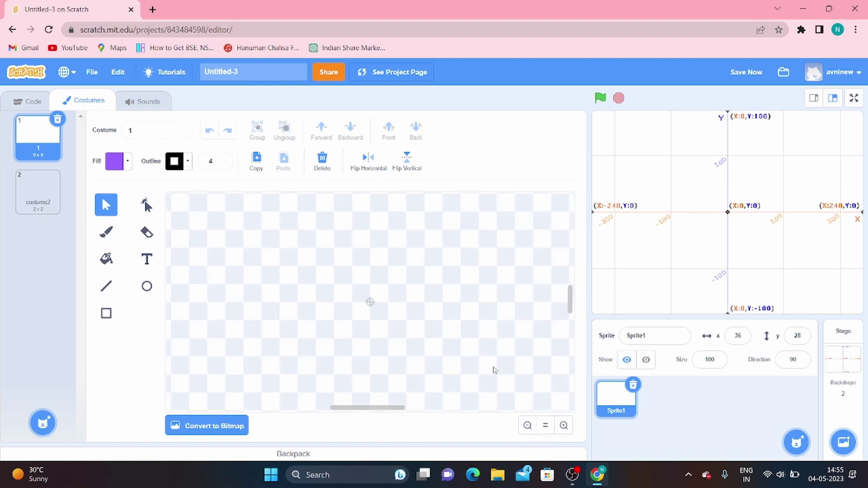
pyautogui.click(545, 426)
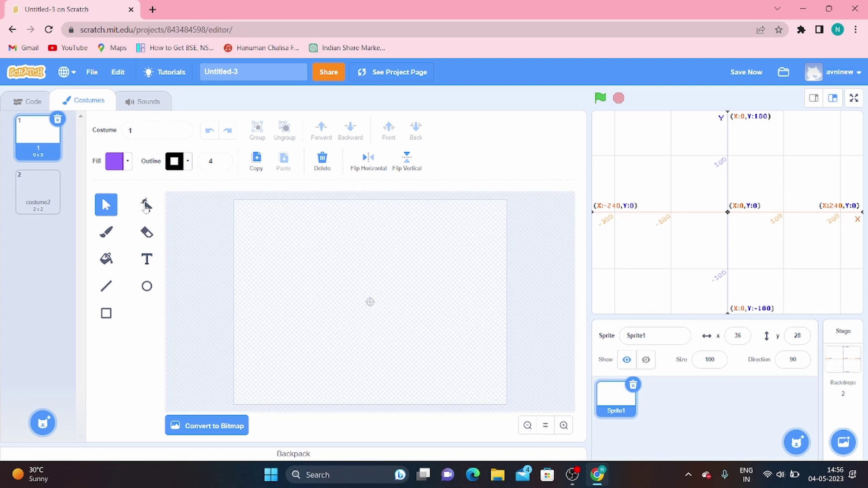
# Paint a freehand purple 21 with brush size 10 and a letter A with brush size 18
pyautogui.click(108, 235)
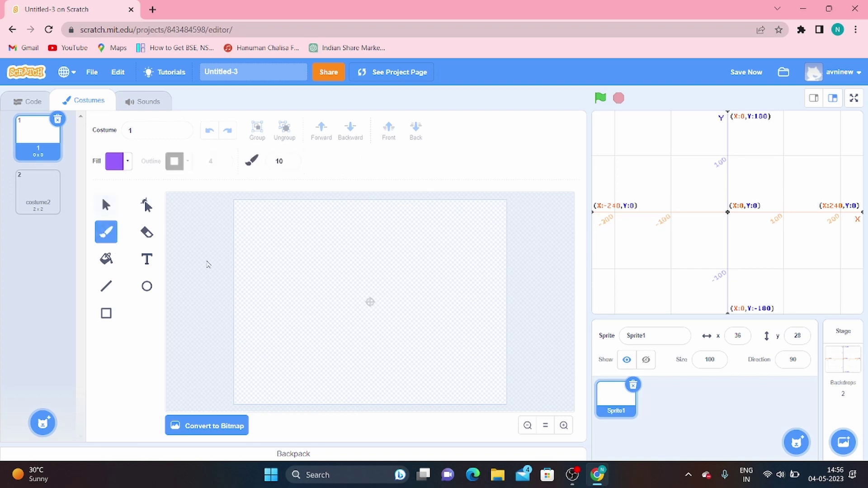
pyautogui.moveTo(273, 247)
pyautogui.mouseDown()
pyautogui.moveTo(288, 243)
pyautogui.moveTo(308, 294)
pyautogui.mouseUp()
pyautogui.moveTo(318, 244); pyautogui.dragTo(328, 291)
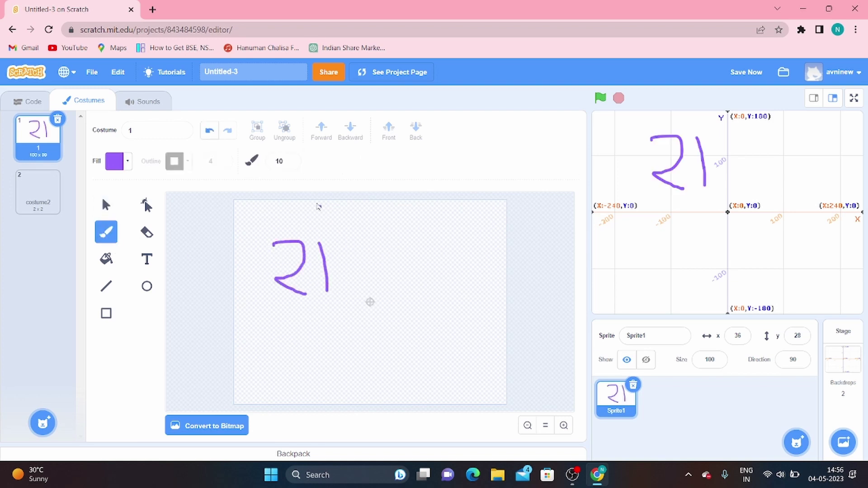
pyautogui.click(290, 161)
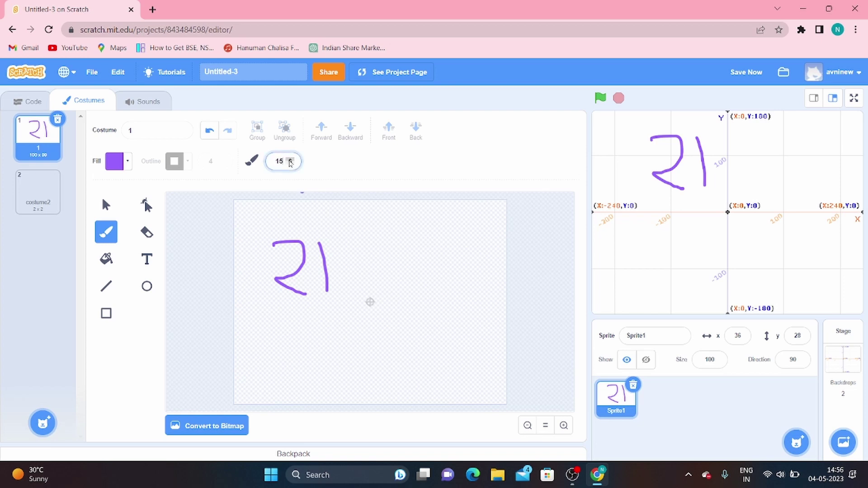
pyautogui.moveTo(370, 285)
pyautogui.mouseDown()
pyautogui.moveTo(375, 249)
pyautogui.moveTo(398, 289)
pyautogui.moveTo(391, 271)
pyautogui.mouseUp()
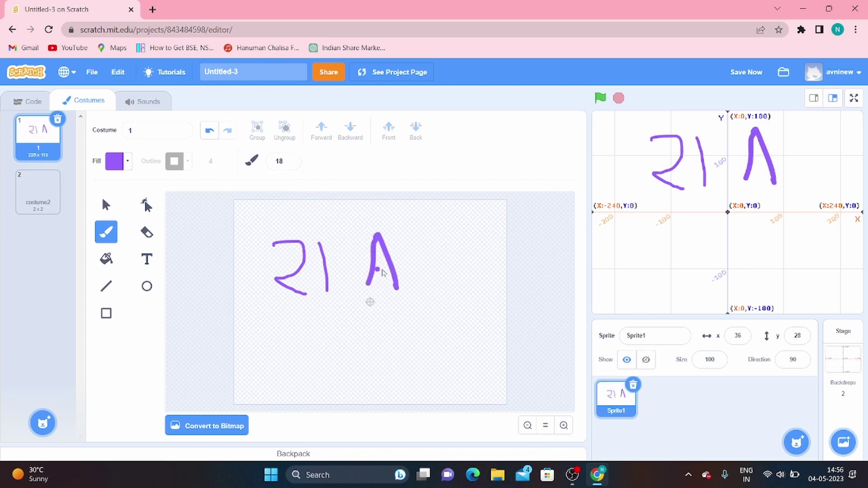
# Erase the painted 21 and A from the canvas, enlarging the eraser to 55
pyautogui.click(146, 232)
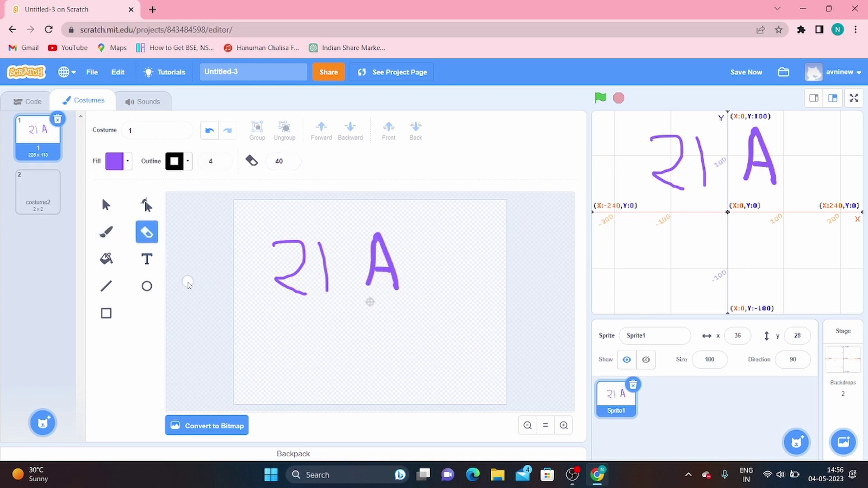
pyautogui.moveTo(293, 251)
pyautogui.mouseDown()
pyautogui.moveTo(322, 244)
pyautogui.moveTo(254, 273)
pyautogui.moveTo(307, 272)
pyautogui.moveTo(457, 236)
pyautogui.moveTo(246, 322)
pyautogui.mouseUp()
pyautogui.click(290, 161)
pyautogui.click(290, 159)
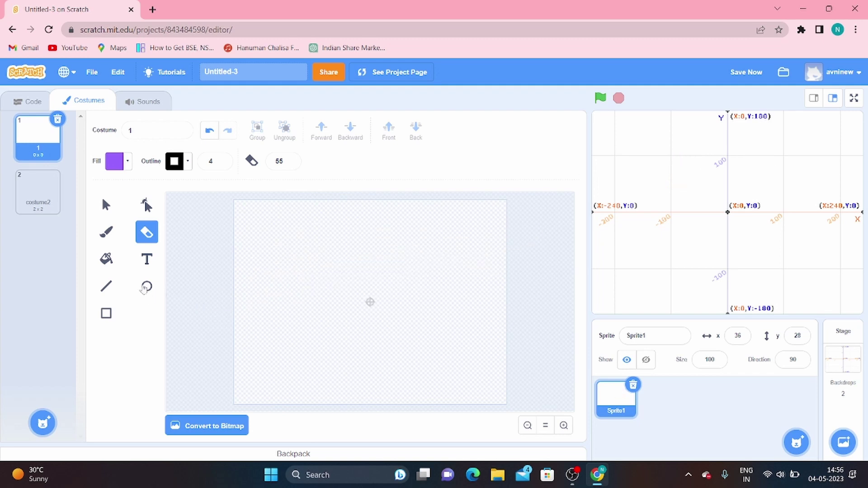
# Draw an unfilled rectangle about 250 by 243 with a black outline of width 4 around the canvas centre
pyautogui.click(107, 261)
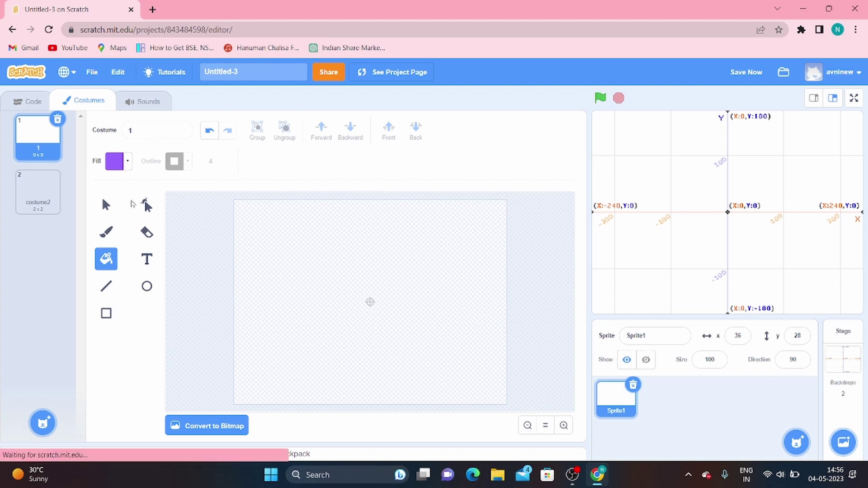
pyautogui.click(127, 162)
pyautogui.click(77, 312)
pyautogui.click(195, 217)
pyautogui.click(107, 313)
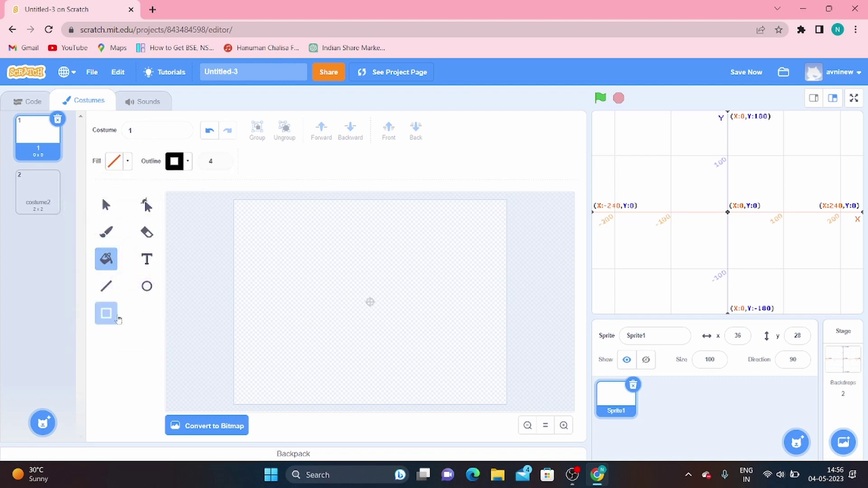
pyautogui.moveTo(300, 240); pyautogui.dragTo(442, 374)
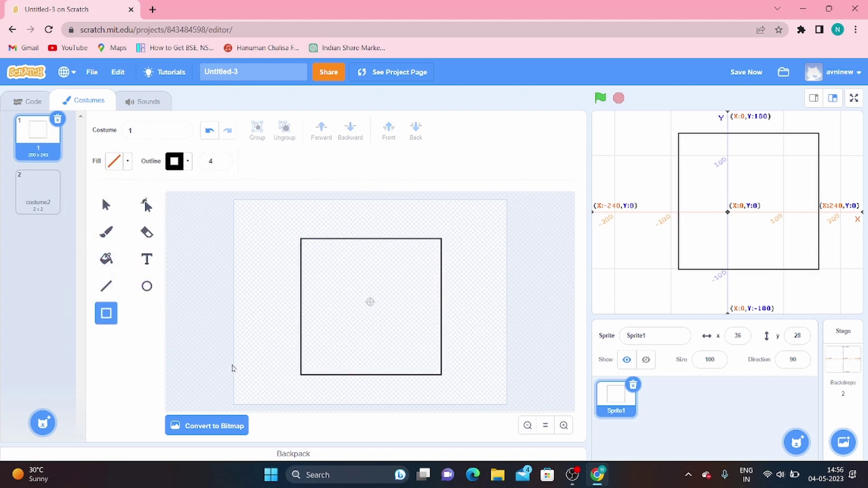
# Fill the rectangle with light cyan using colour 50, saturation 50 and brightness 100
pyautogui.click(126, 162)
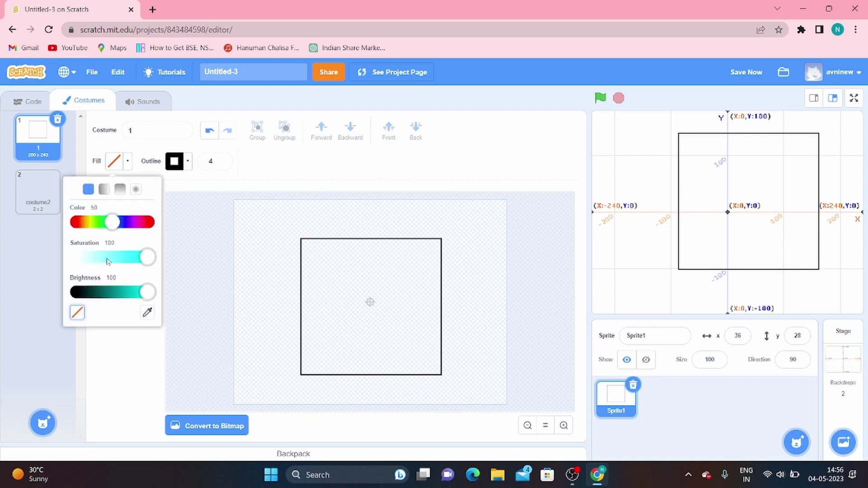
pyautogui.click(112, 257)
pyautogui.click(136, 355)
pyautogui.click(109, 261)
pyautogui.click(363, 284)
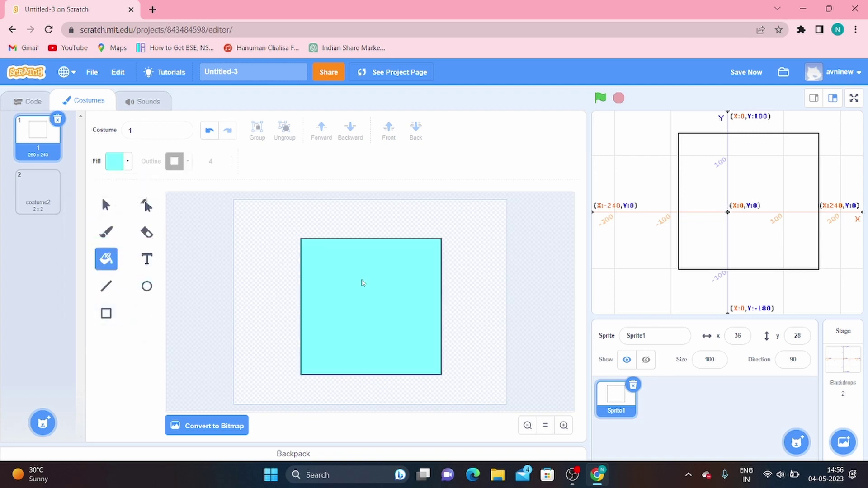
# Add the text "adslkfjaksdjflk" above the rectangle, enlarge it, and align its start with the rectangle's edge
pyautogui.click(147, 259)
pyautogui.click(304, 229)
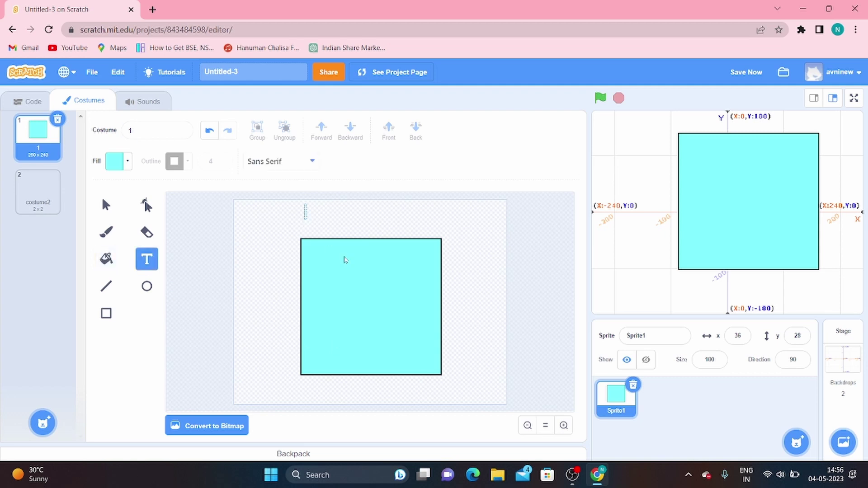
pyautogui.write('adslkfjaksdjflk')
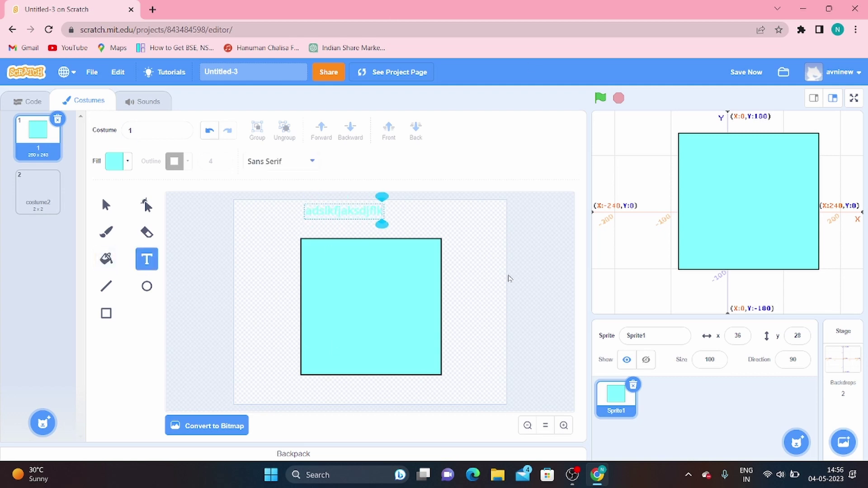
pyautogui.click(433, 254)
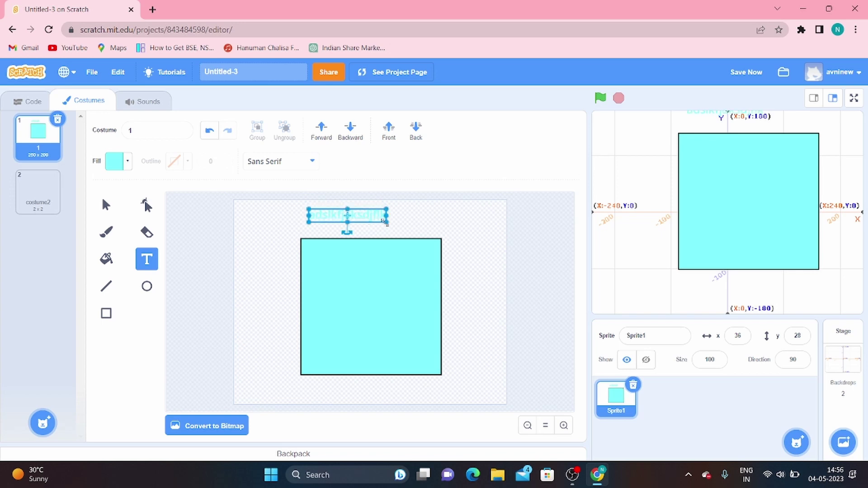
pyautogui.moveTo(384, 218); pyautogui.dragTo(467, 231)
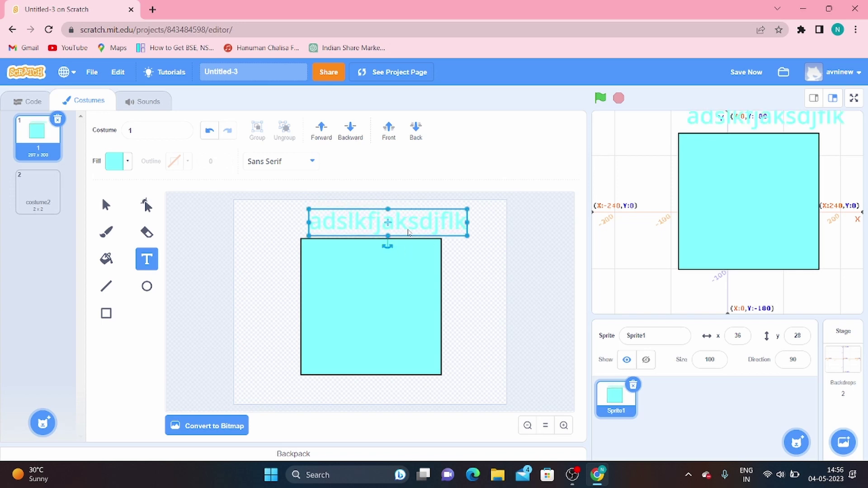
pyautogui.moveTo(377, 230); pyautogui.dragTo(368, 230)
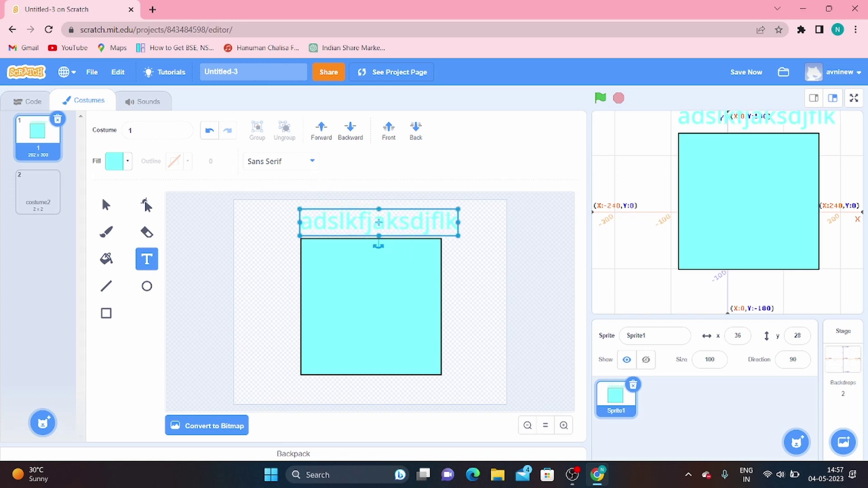
# Change the text's font to Marker and darken its fill to dark teal
pyautogui.click(312, 162)
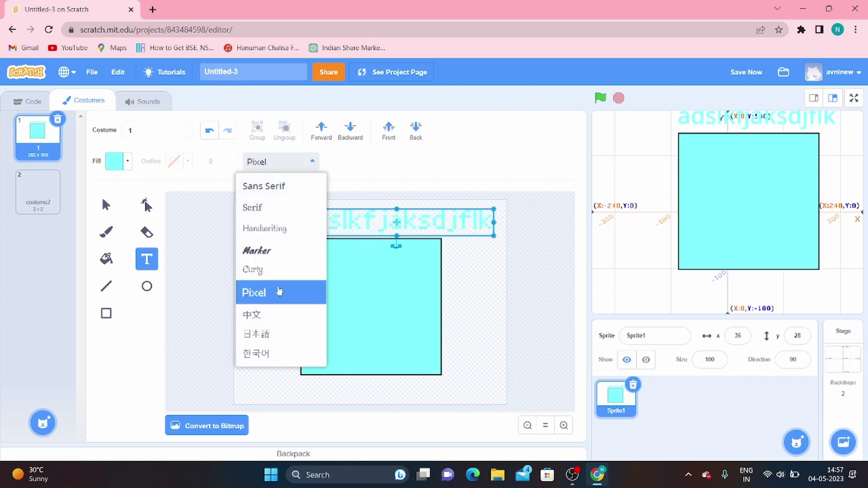
pyautogui.click(277, 250)
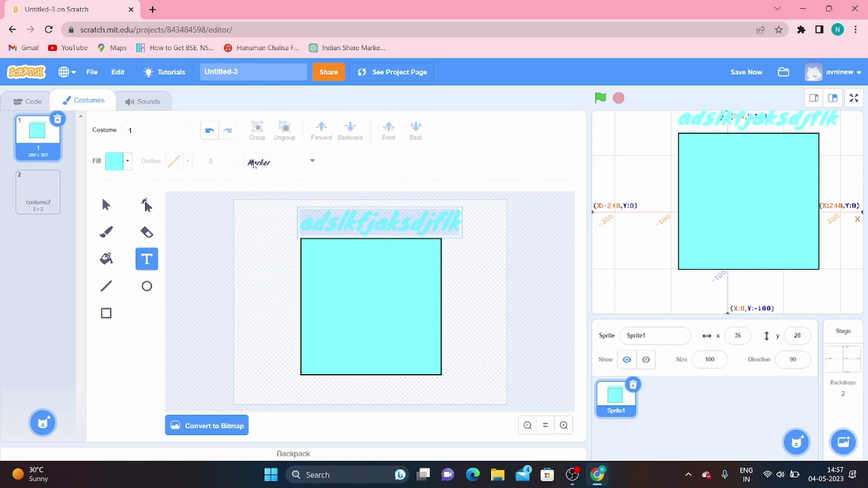
pyautogui.click(128, 162)
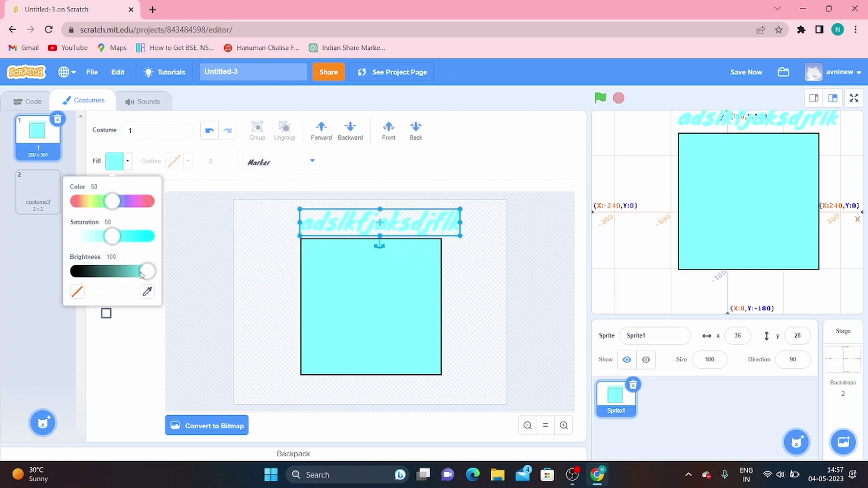
pyautogui.moveTo(141, 275); pyautogui.dragTo(112, 273)
pyautogui.click(197, 298)
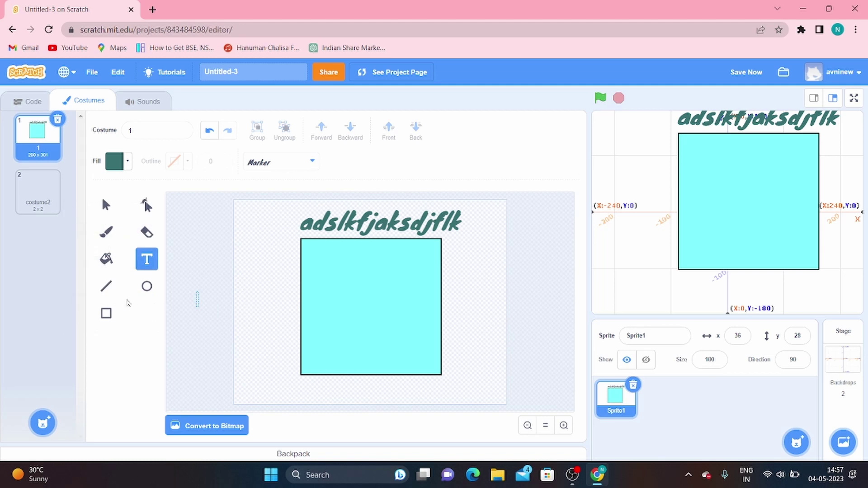
# Draw a thin, nearly vertical black line beside the rectangle's left edge with outline width 1
pyautogui.click(106, 287)
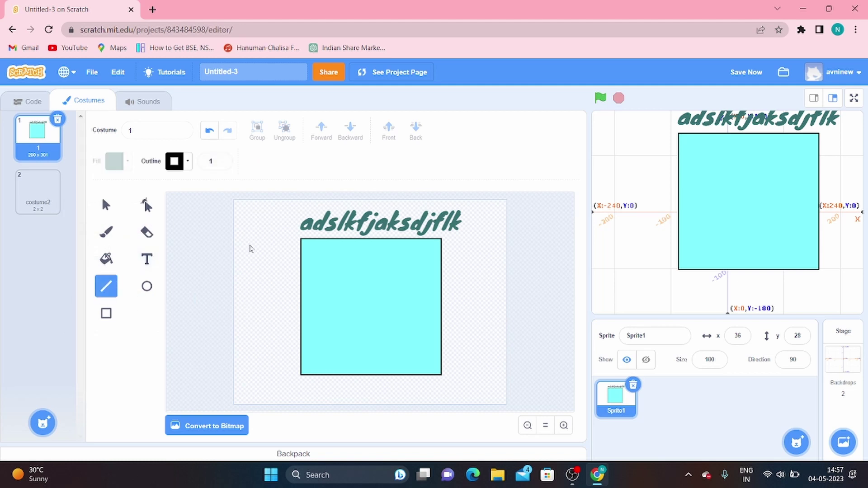
pyautogui.moveTo(249, 240); pyautogui.dragTo(253, 343)
# Set the line's outline width to 12 and its colour to dark red with saturation 100 and brightness 65
pyautogui.click(107, 205)
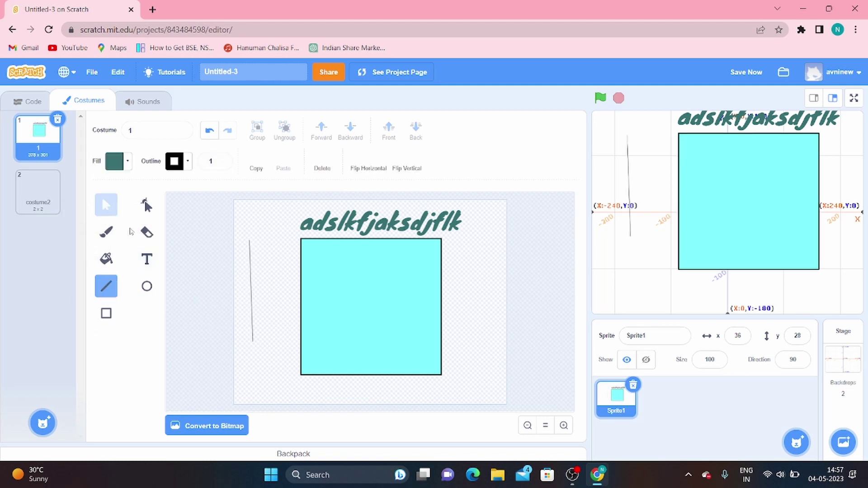
pyautogui.click(252, 301)
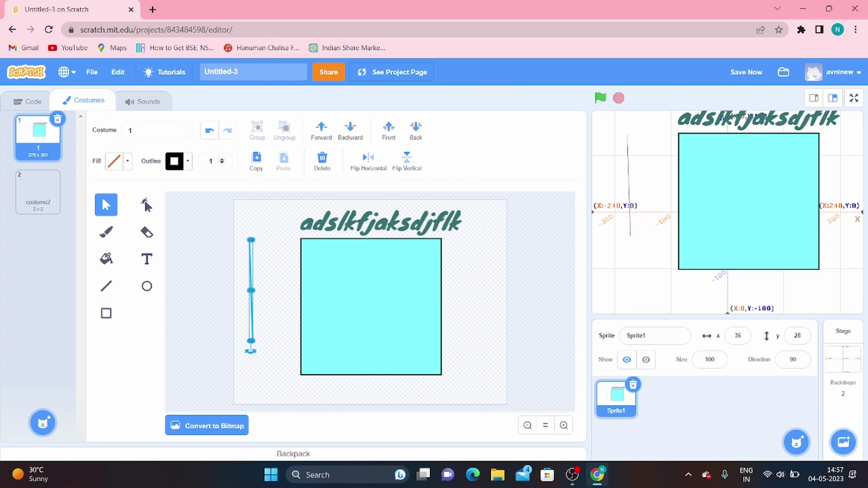
pyautogui.click(220, 161)
pyautogui.write('2')
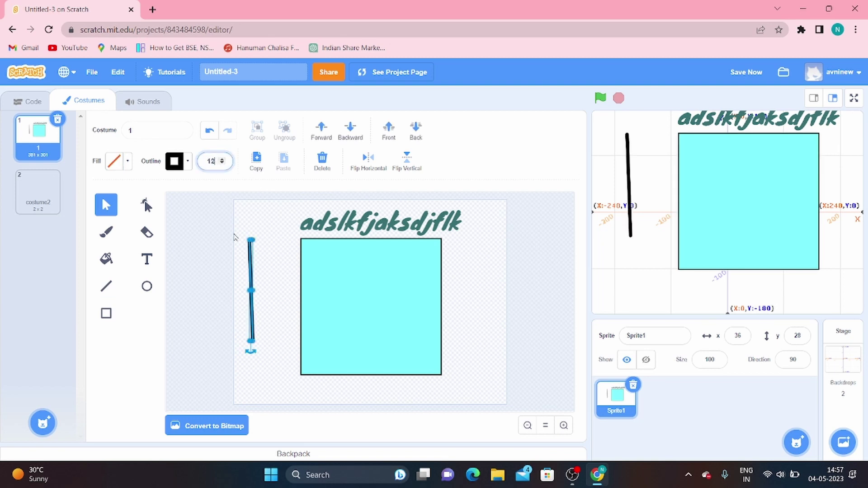
pyautogui.click(188, 162)
pyautogui.moveTo(132, 293); pyautogui.dragTo(180, 296)
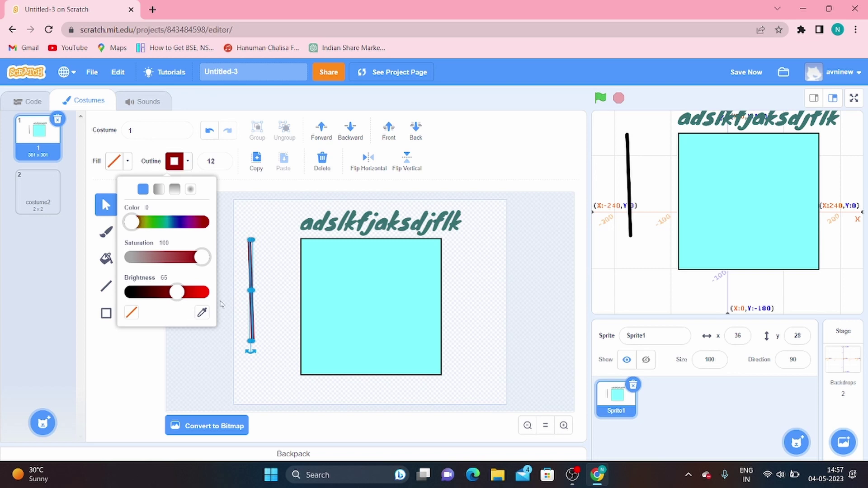
# Draw an unfilled circle with the dark red outline just beside the rectangle's right edge
pyautogui.click(226, 316)
pyautogui.click(147, 286)
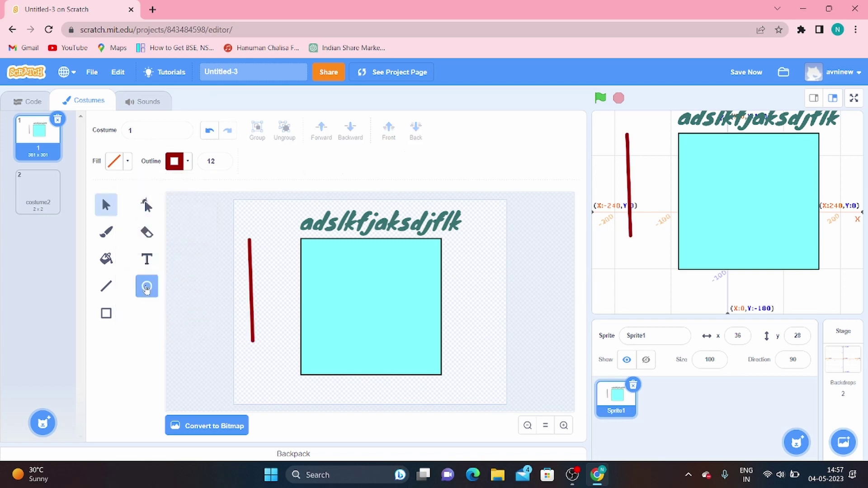
pyautogui.moveTo(454, 261); pyautogui.dragTo(501, 310)
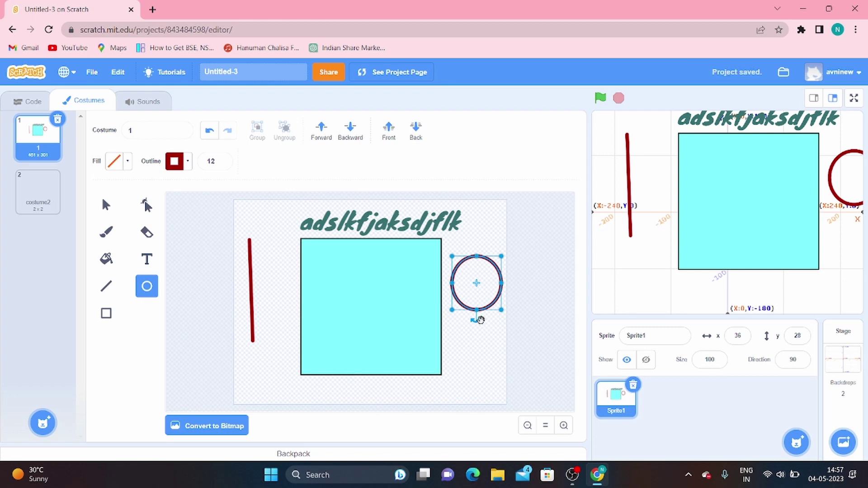
# Fill the circle with solid dark teal, using brightness 61
pyautogui.click(106, 258)
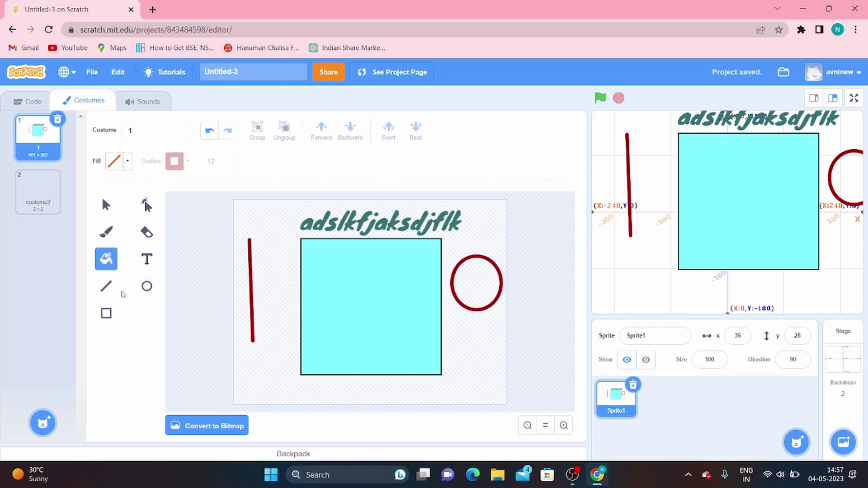
pyautogui.click(128, 162)
pyautogui.moveTo(146, 292); pyautogui.dragTo(120, 292)
pyautogui.click(468, 292)
pyautogui.click(468, 292)
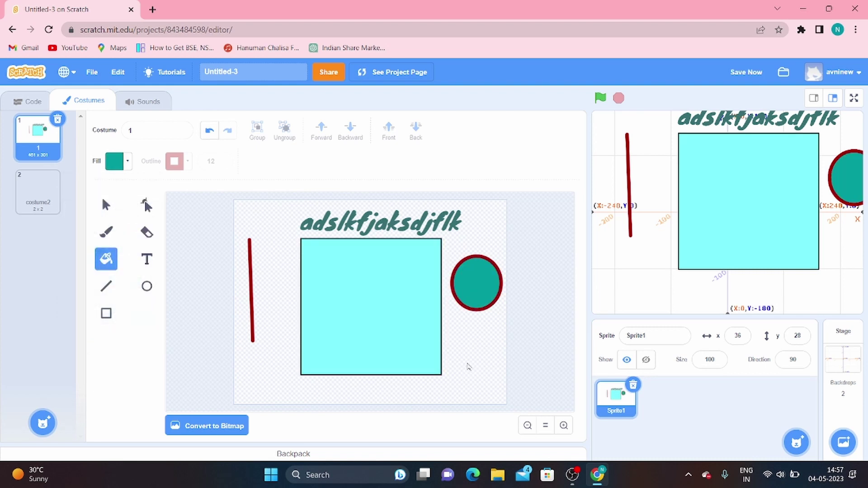
# Draw a small square below the circle and remove its fill
pyautogui.click(106, 318)
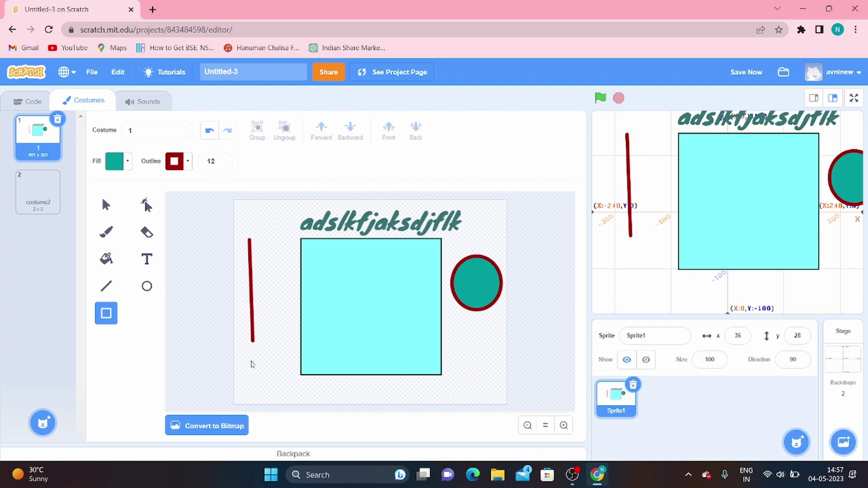
pyautogui.moveTo(457, 332)
pyautogui.mouseDown()
pyautogui.moveTo(470, 355)
pyautogui.moveTo(507, 383)
pyautogui.mouseUp()
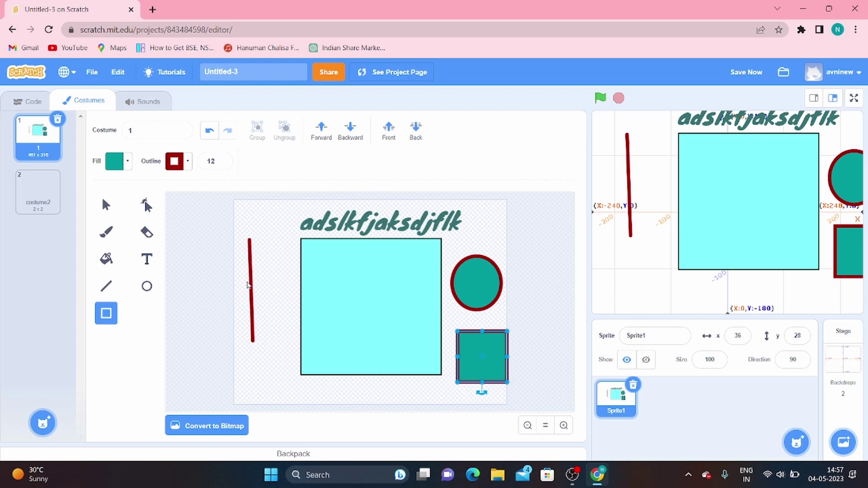
pyautogui.click(127, 163)
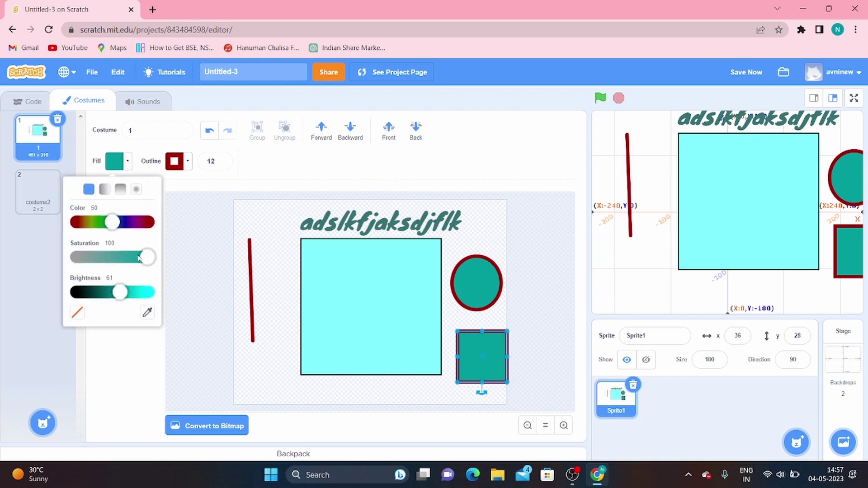
pyautogui.click(78, 315)
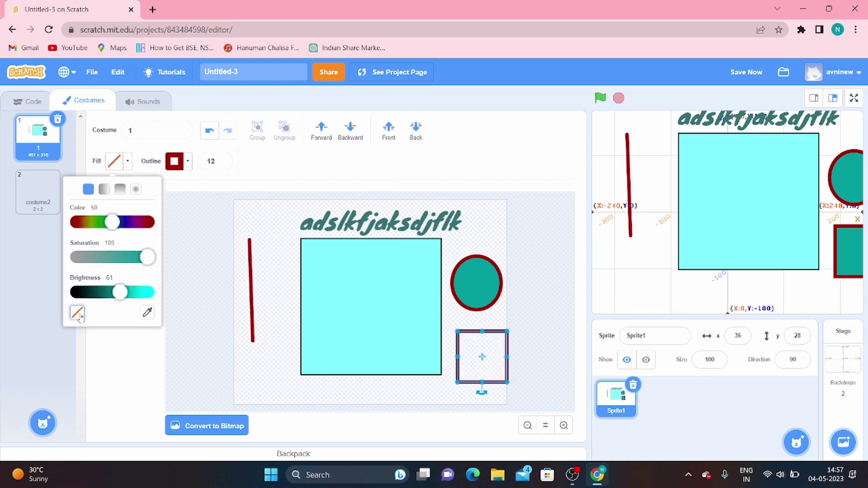
pyautogui.click(233, 353)
# Set the small square's outline width to 18 and its outline colour to green
pyautogui.click(106, 205)
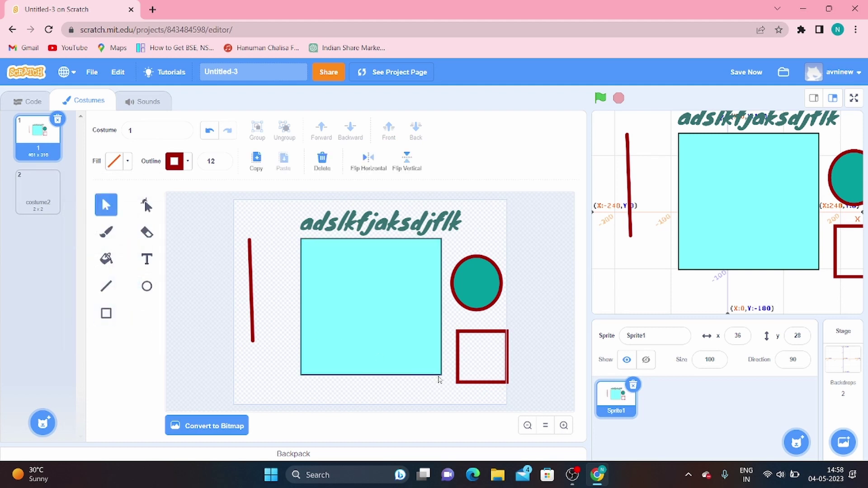
pyautogui.click(458, 371)
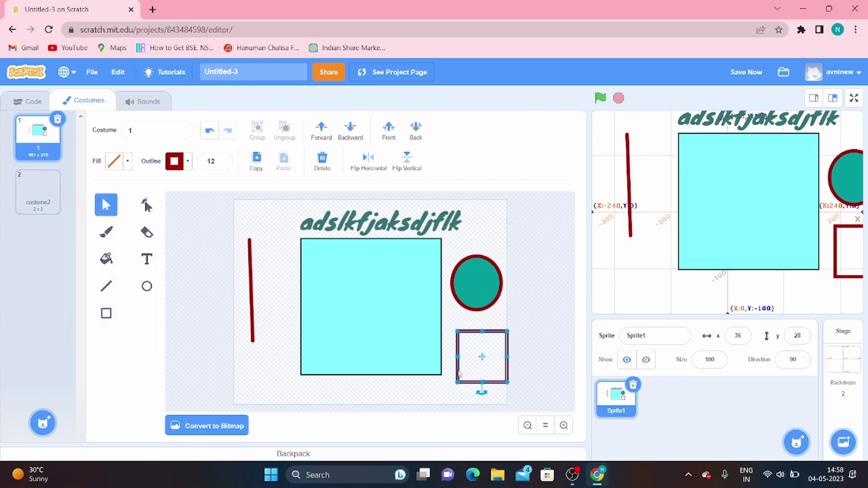
pyautogui.doubleClick(211, 161)
pyautogui.write('18')
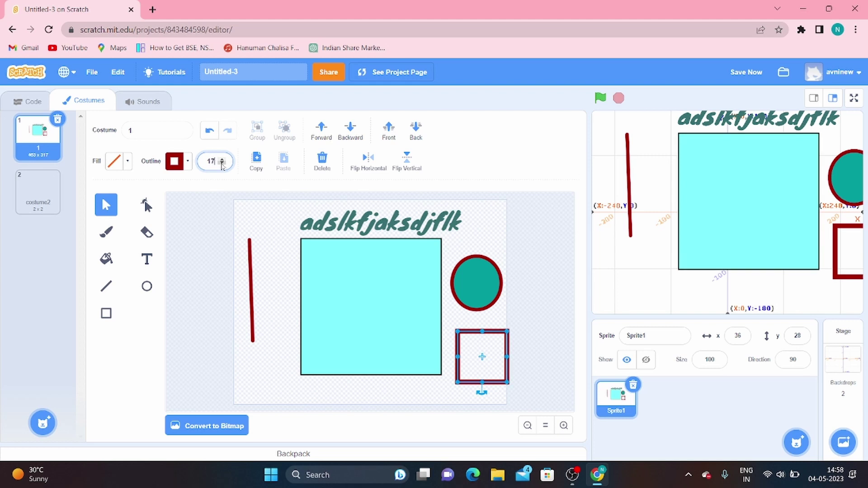
pyautogui.click(187, 162)
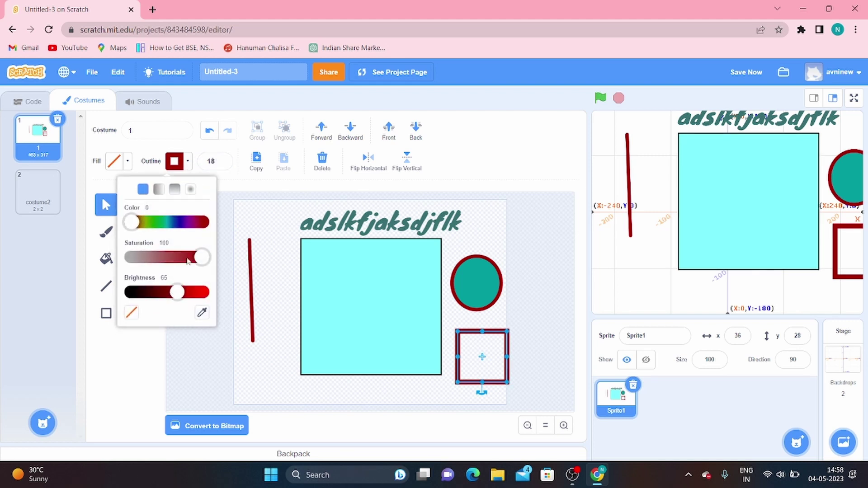
pyautogui.moveTo(132, 222); pyautogui.dragTo(162, 222)
pyautogui.click(265, 354)
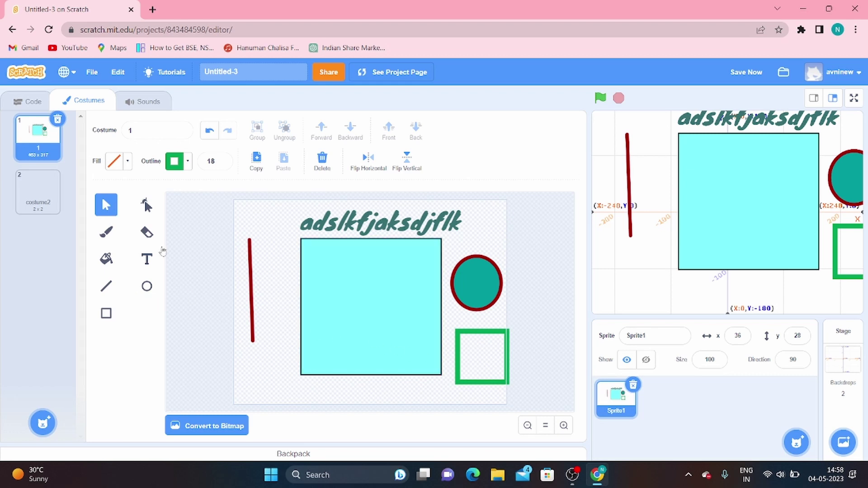
# Delete the dark red line and all remaining text and shapes to clear the costume canvas
pyautogui.click(254, 289)
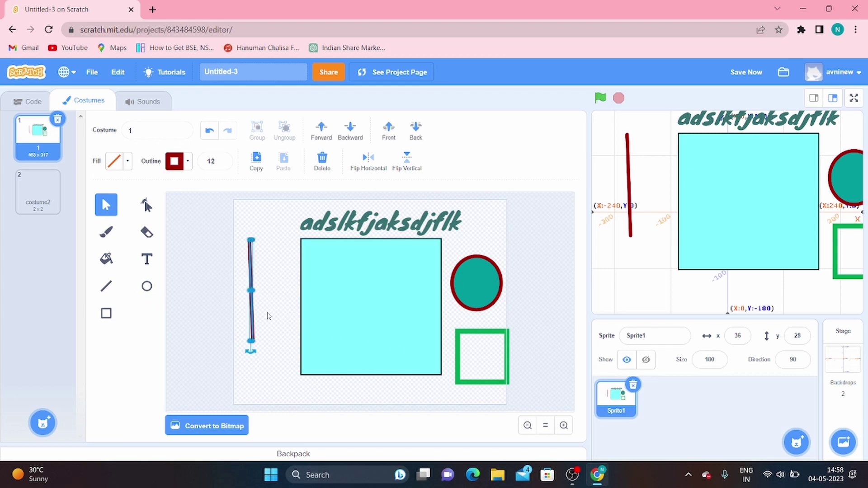
pyautogui.press('Delete')
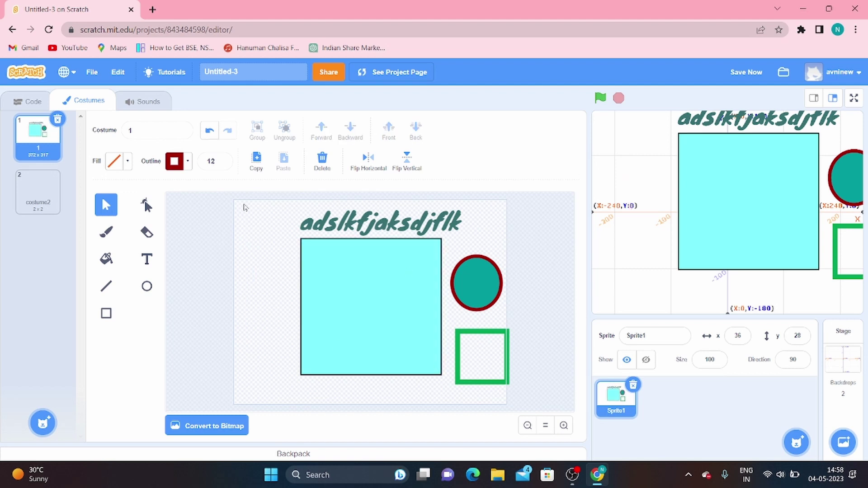
pyautogui.moveTo(526, 397); pyautogui.dragTo(525, 397)
pyautogui.press('Delete')
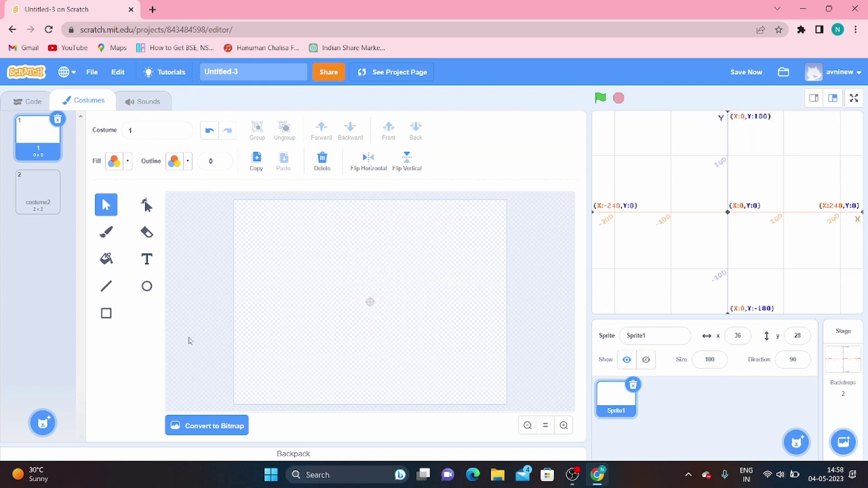
# Draw a purple rectangle about 100 by 150 without an outline and centre it on the canvas
pyautogui.click(111, 318)
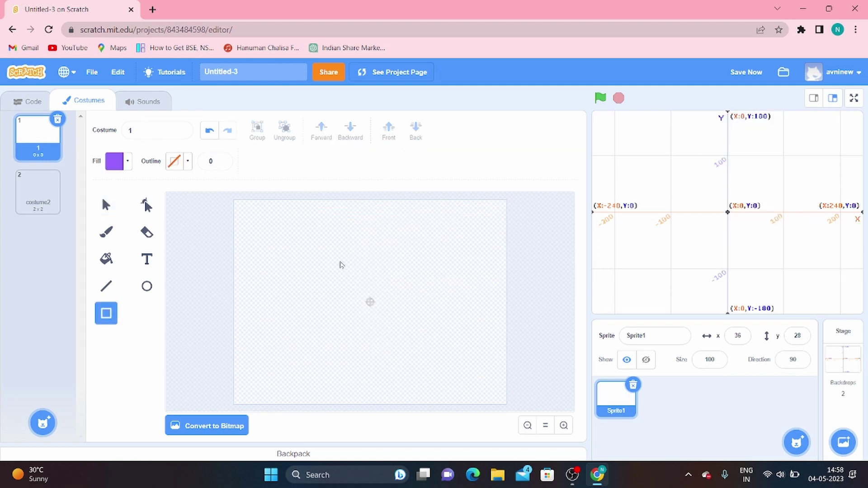
pyautogui.moveTo(341, 265); pyautogui.dragTo(397, 350)
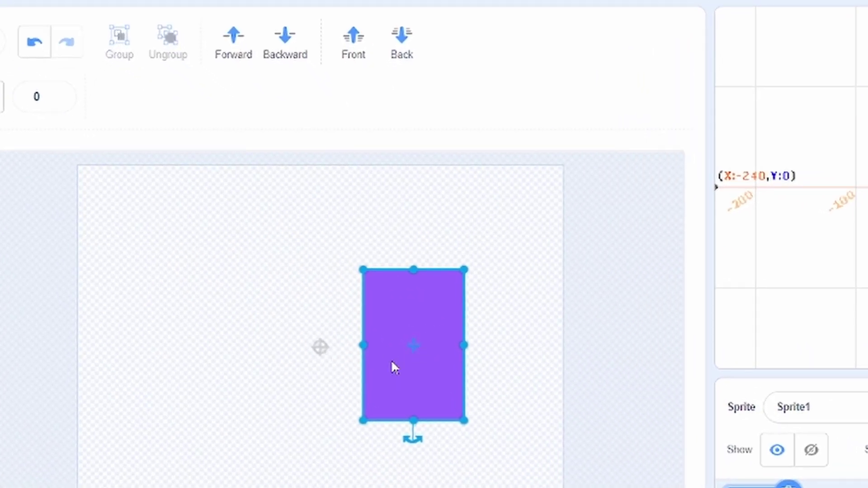
pyautogui.moveTo(416, 379); pyautogui.dragTo(324, 384)
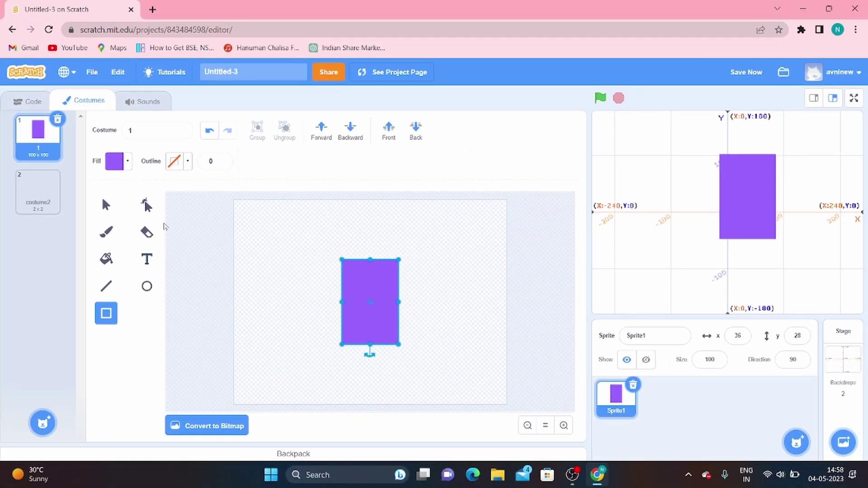
# Reshape the rectangle by adding a point at the middle of its upper edge, pulling it upward and making it pointed
pyautogui.click(147, 210)
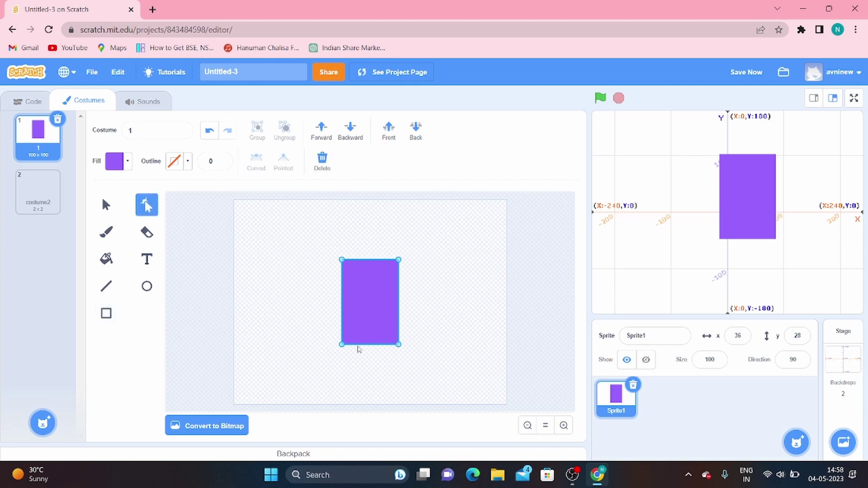
pyautogui.click(369, 260)
pyautogui.moveTo(369, 262); pyautogui.dragTo(370, 240)
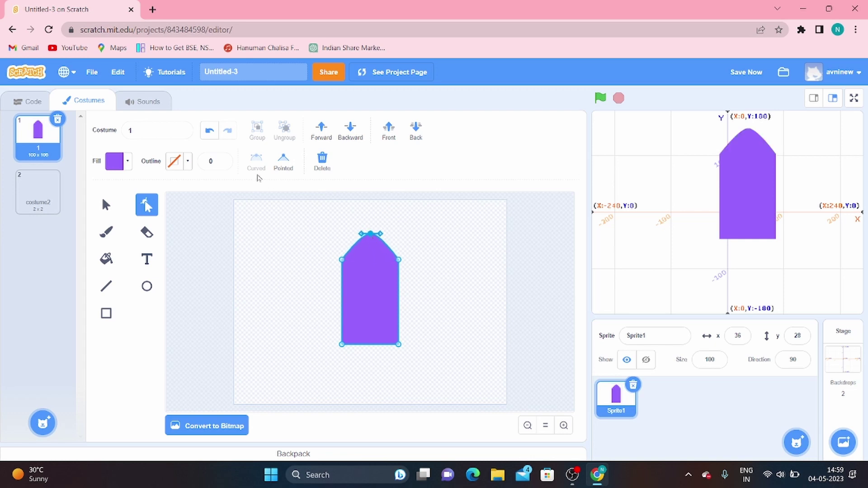
pyautogui.click(284, 162)
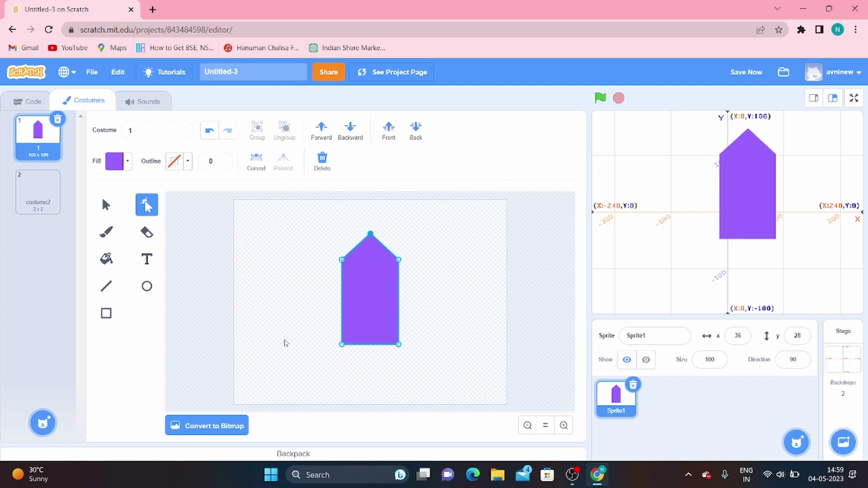
# Add pointed corners midway along the right, left and lower edges and pull them outward to form a diamond
pyautogui.moveTo(400, 303); pyautogui.dragTo(430, 303)
pyautogui.click(284, 161)
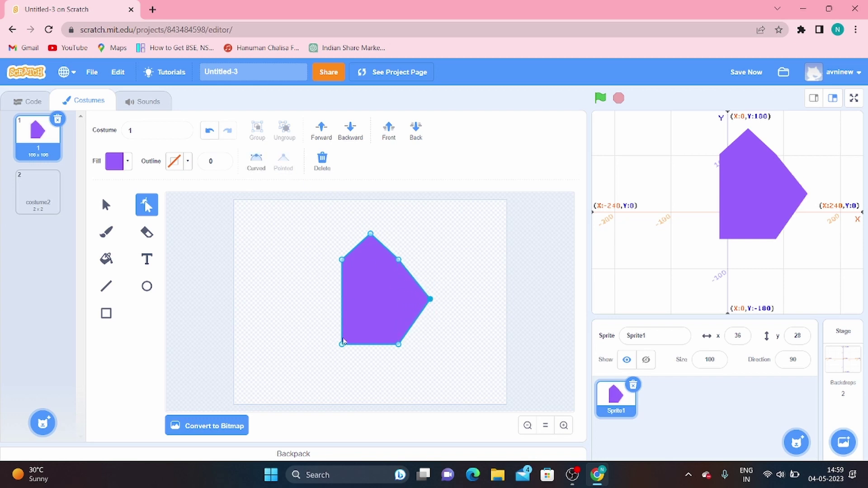
pyautogui.moveTo(343, 303); pyautogui.dragTo(308, 301)
pyautogui.click(283, 164)
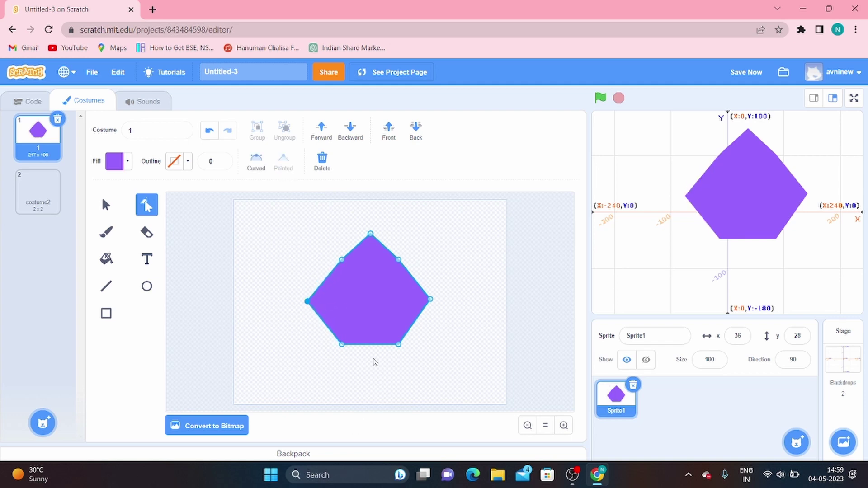
pyautogui.moveTo(370, 346); pyautogui.dragTo(370, 371)
pyautogui.click(284, 160)
pyautogui.click(457, 370)
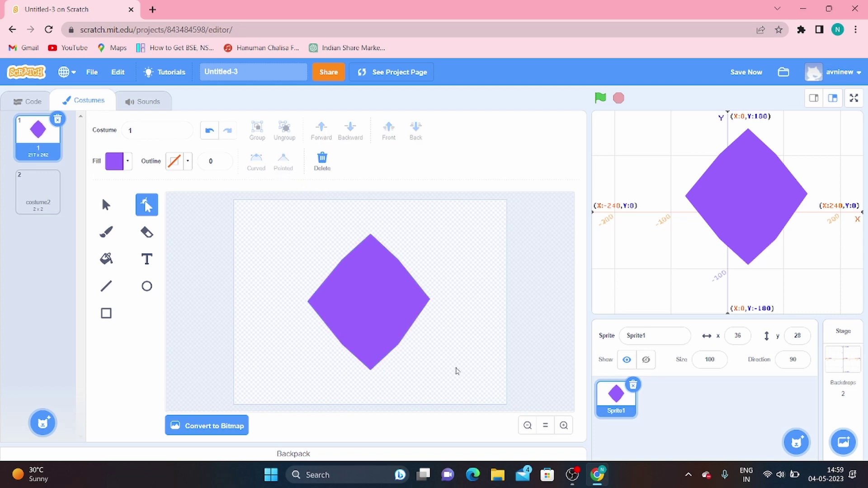
# Select the purple diamond shape and delete it from the canvas
pyautogui.click(106, 205)
pyautogui.click(348, 312)
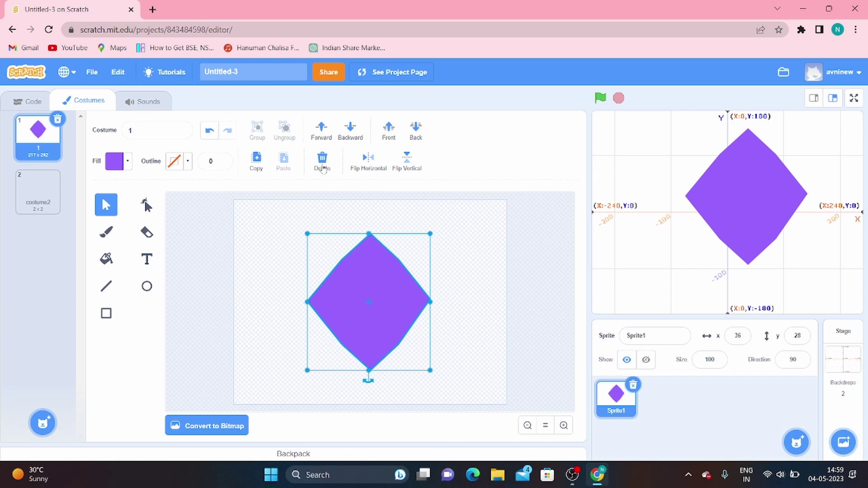
pyautogui.click(323, 162)
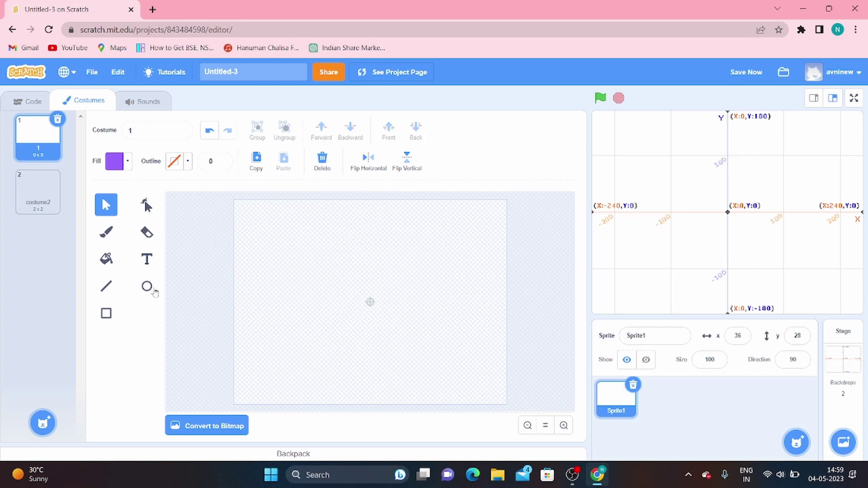
# Draw a purple rectangle about 167 by 217 centred on the canvas and give it a horizontal gradient fill
pyautogui.click(106, 314)
pyautogui.moveTo(319, 249)
pyautogui.mouseDown()
pyautogui.moveTo(414, 371)
pyautogui.moveTo(381, 355)
pyautogui.mouseUp()
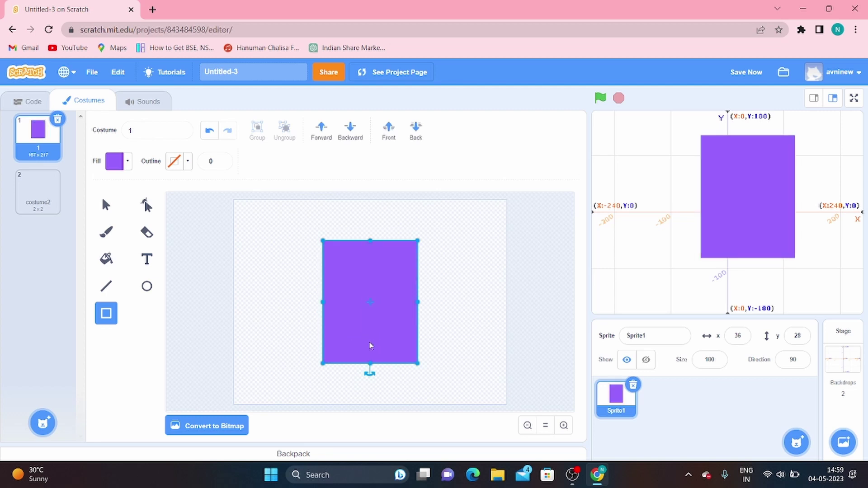
pyautogui.click(127, 161)
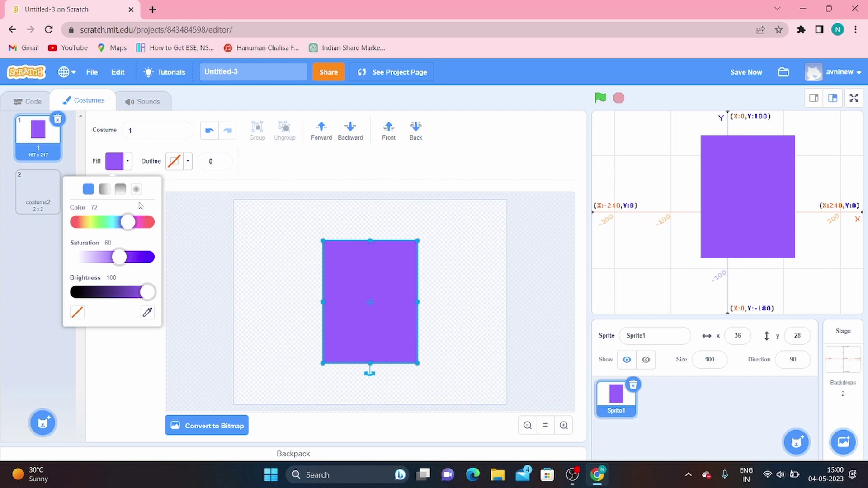
pyautogui.click(104, 190)
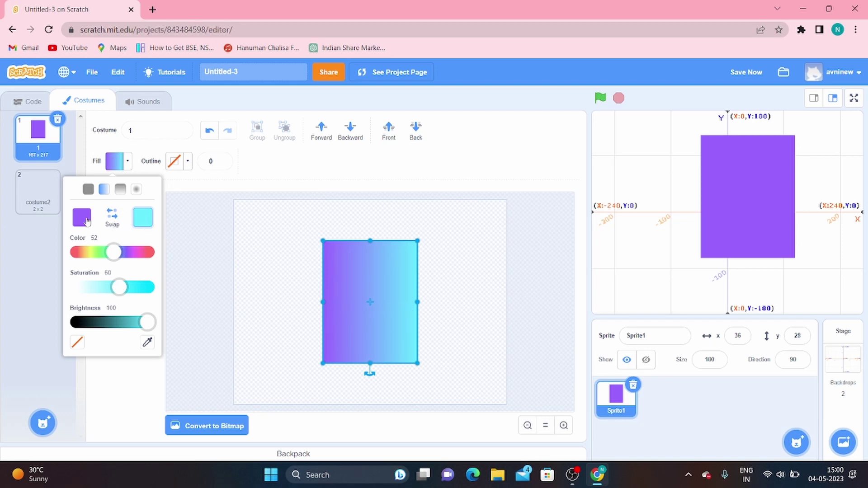
# Set the gradient's purple to saturation 93 and its cyan to saturation 100, shifting the cyan's hue slightly towards blue
pyautogui.click(82, 219)
pyautogui.moveTo(117, 288); pyautogui.dragTo(143, 288)
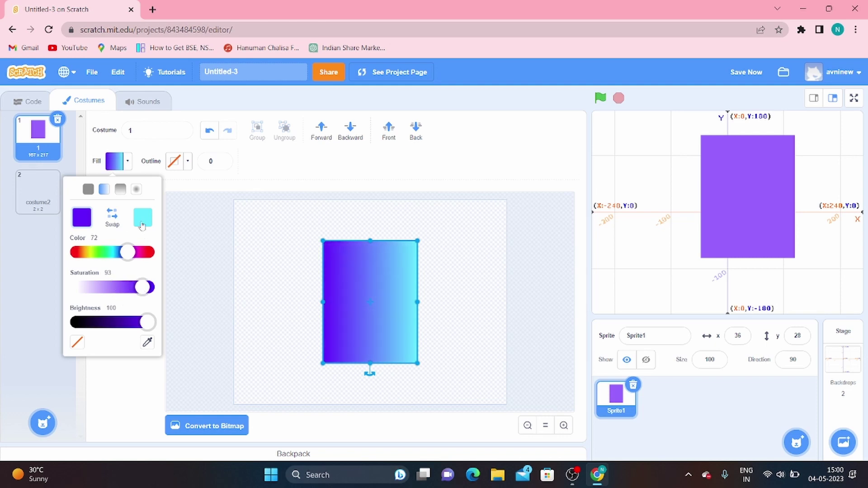
pyautogui.click(143, 220)
pyautogui.moveTo(122, 294); pyautogui.dragTo(154, 293)
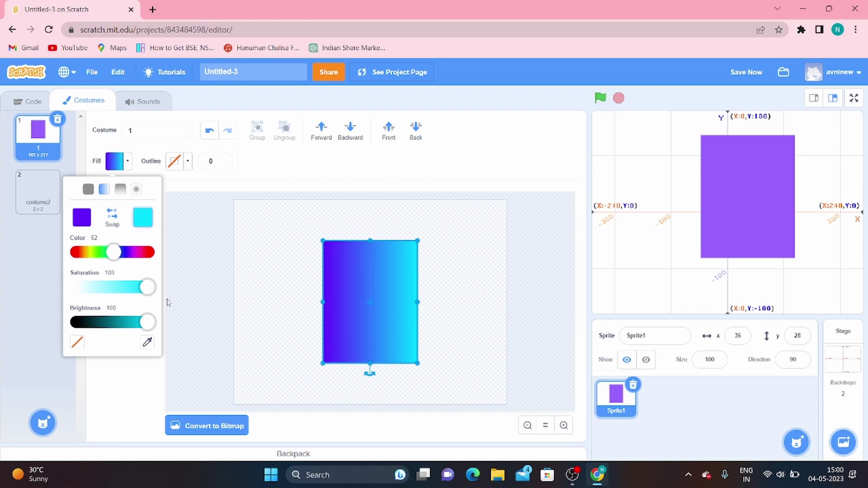
pyautogui.moveTo(114, 252); pyautogui.dragTo(115, 252)
pyautogui.click(190, 300)
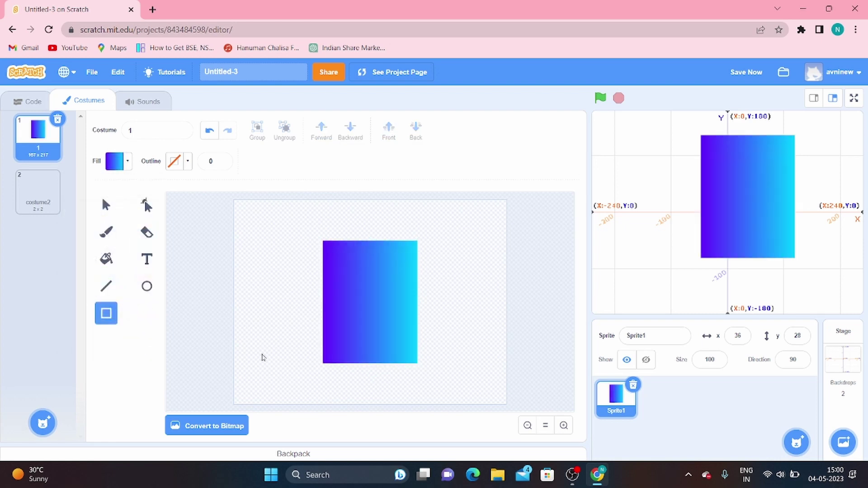
# Select the gradient rectangle, swap its colours, and make the gradient vertical with purple at the top and cyan at the bottom
pyautogui.click(106, 205)
pyautogui.click(328, 312)
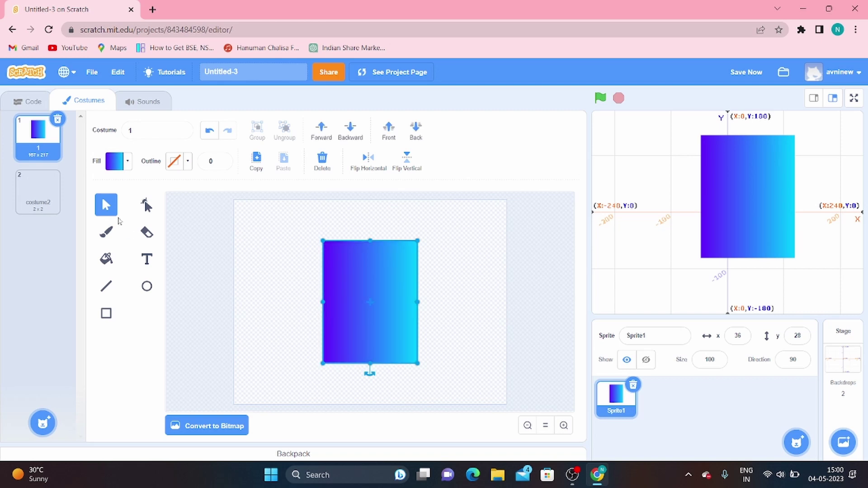
pyautogui.click(127, 161)
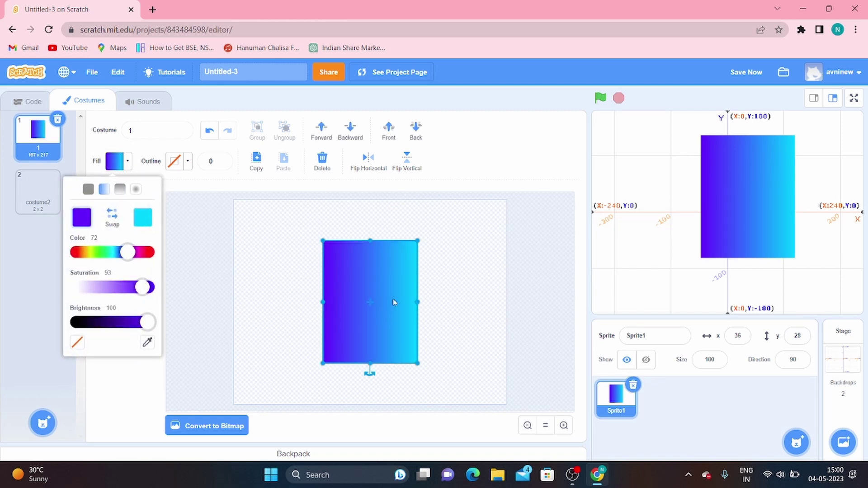
pyautogui.click(112, 217)
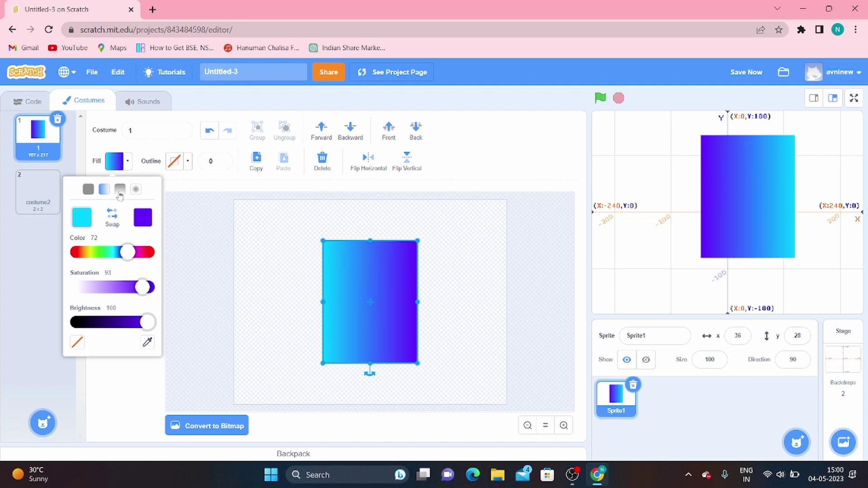
pyautogui.click(119, 193)
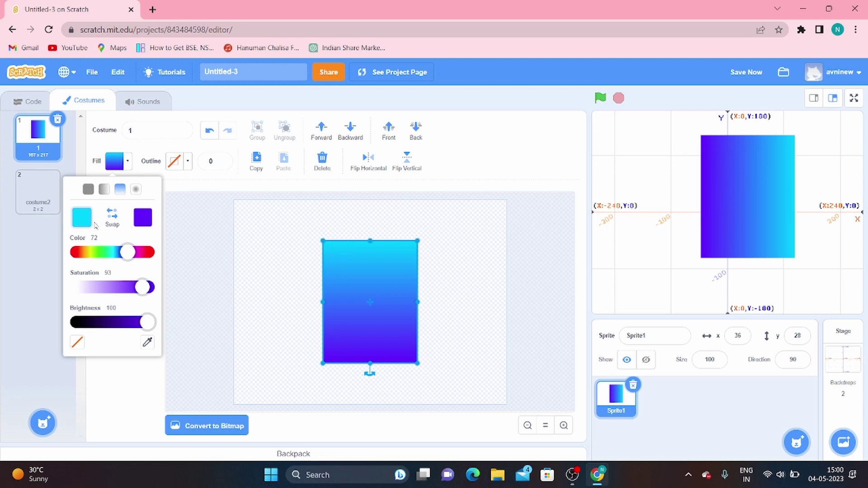
pyautogui.click(112, 218)
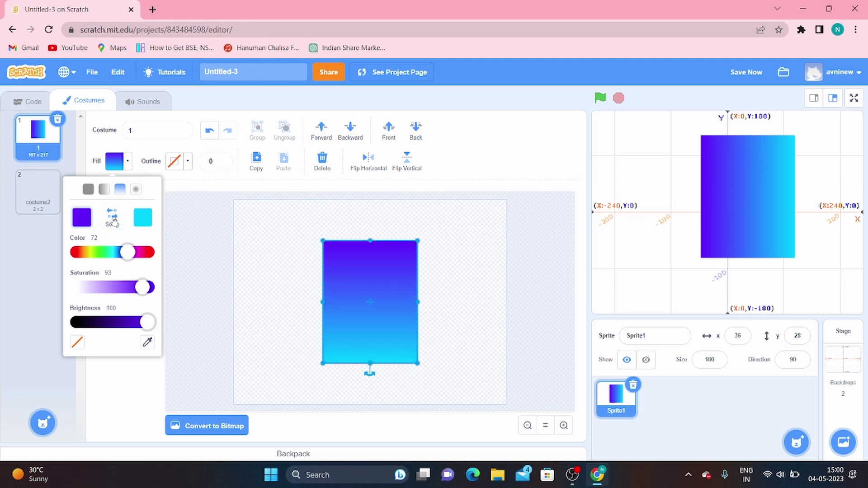
# Change the rectangle's fill to a radial gradient and swap the colours so cyan is at the centre
pyautogui.click(136, 190)
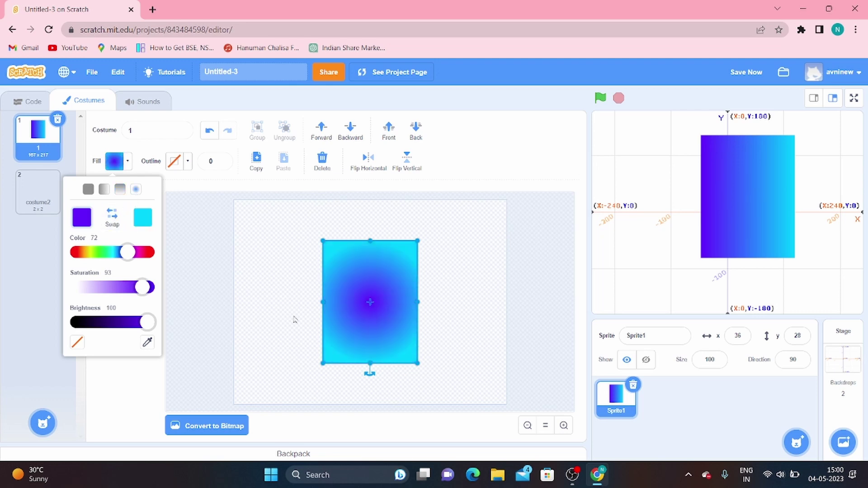
pyautogui.click(112, 218)
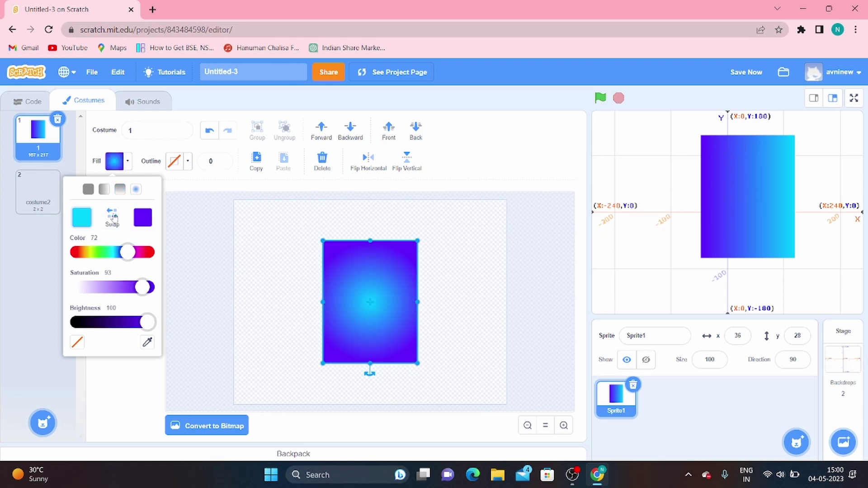
pyautogui.click(201, 283)
pyautogui.click(129, 163)
pyautogui.click(284, 291)
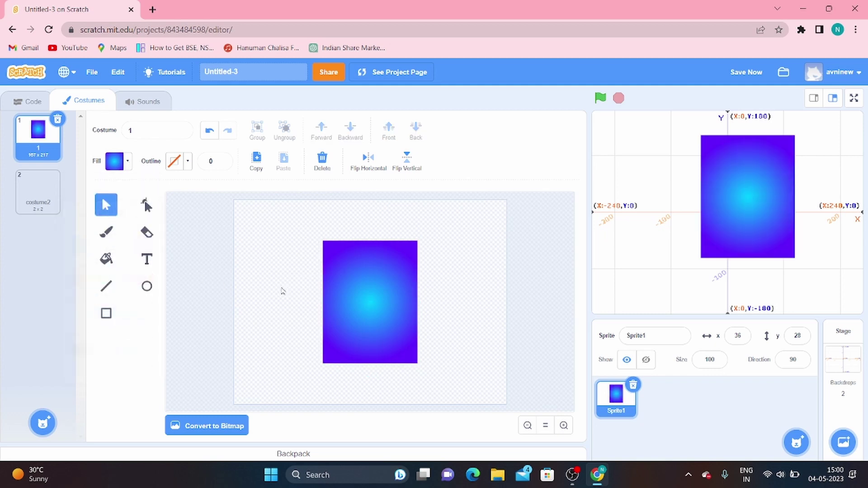
# Delete the gradient rectangle from costume 1 and add the Amon costume from the costume library
pyautogui.click(380, 334)
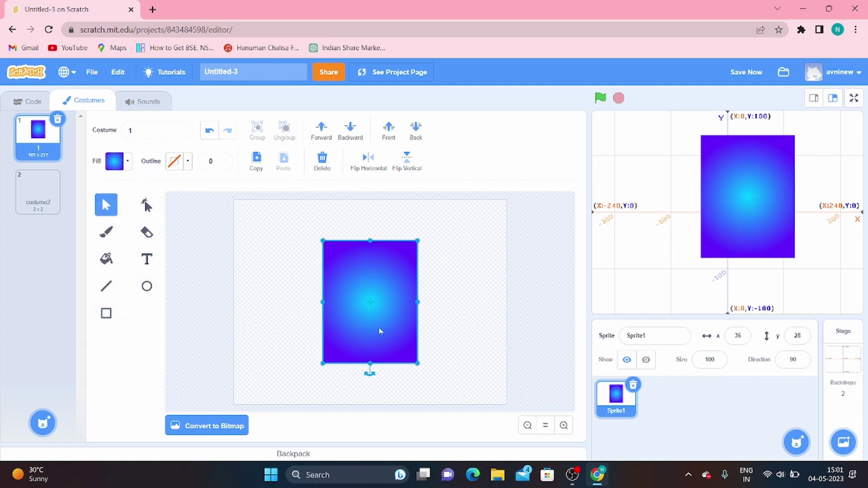
pyautogui.press('Delete')
pyautogui.click(46, 404)
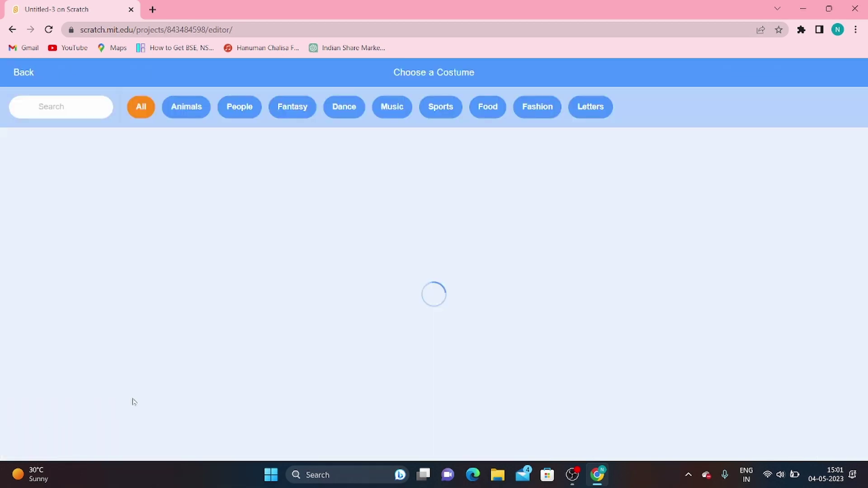
pyautogui.click(453, 199)
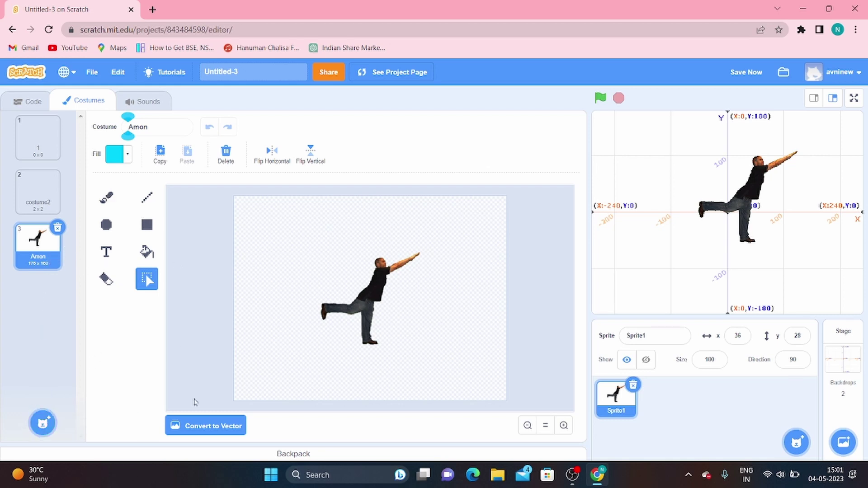
# Convert the Amon costume to vector and stretch the figure slightly downward to about 175 by 168
pyautogui.click(206, 426)
pyautogui.click(323, 343)
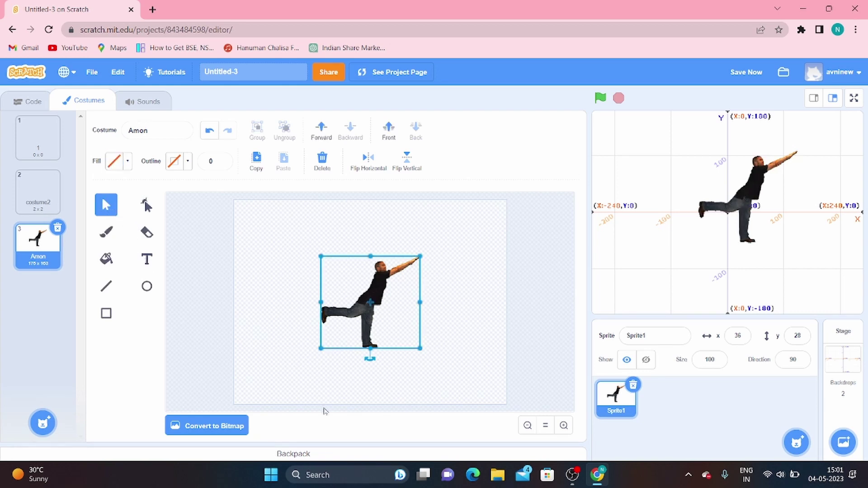
pyautogui.moveTo(372, 342); pyautogui.dragTo(371, 351)
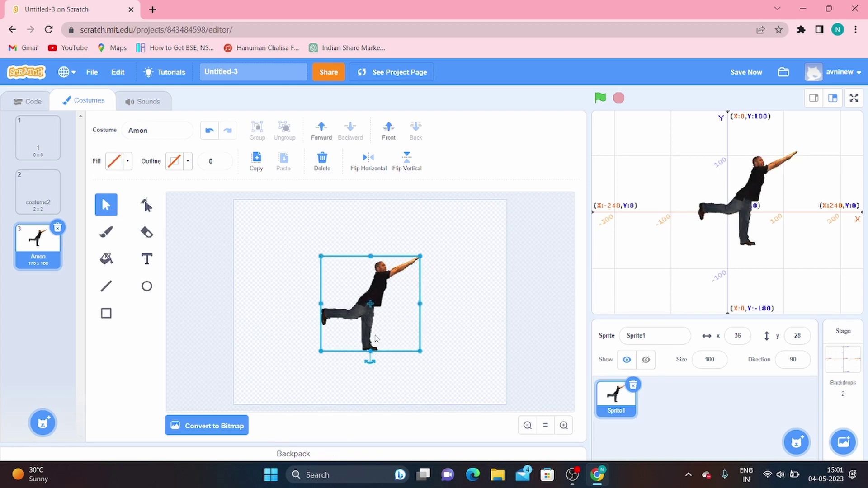
# Flip the figure horizontally back and forth, ending in its original orientation
pyautogui.click(369, 165)
pyautogui.click(368, 166)
pyautogui.click(369, 167)
pyautogui.click(368, 166)
pyautogui.click(368, 166)
pyautogui.click(369, 166)
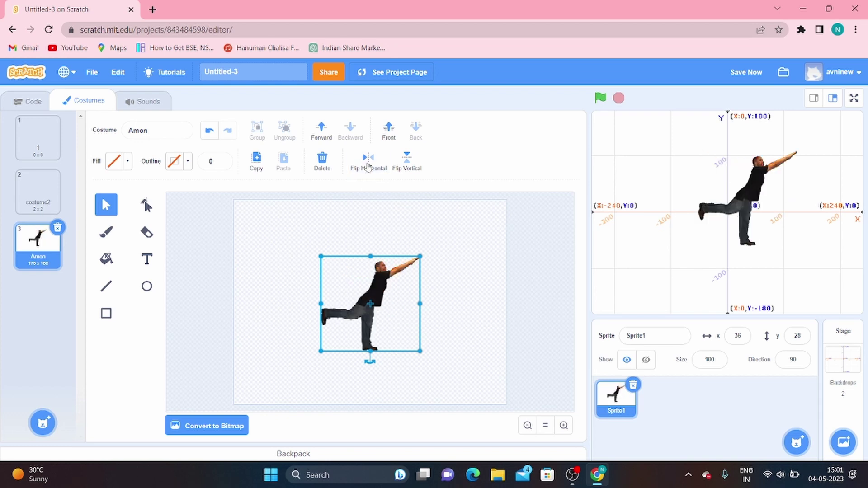
# Flip the figure vertically several times, ending upright
pyautogui.click(412, 166)
pyautogui.click(412, 166)
pyautogui.click(412, 166)
pyautogui.click(412, 166)
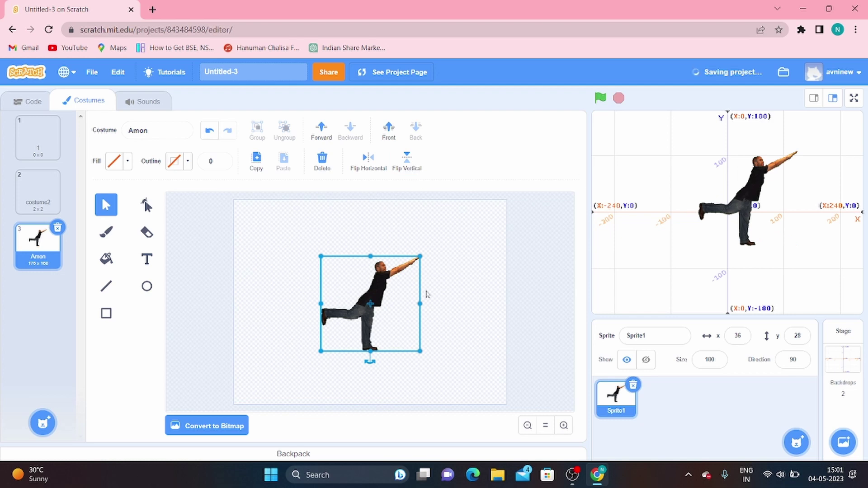
# Centre the figure on the canvas and place a purple rectangle about 314 by 277 one layer behind it
pyautogui.moveTo(372, 330); pyautogui.dragTo(371, 327)
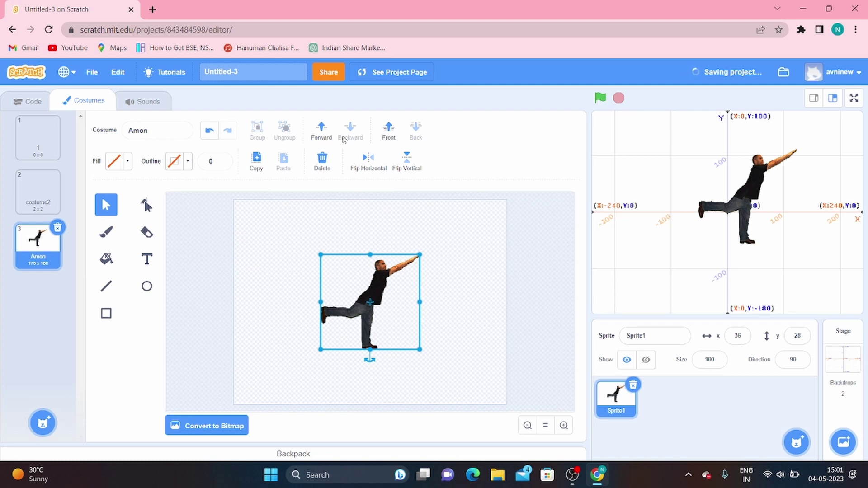
pyautogui.click(106, 313)
pyautogui.moveTo(284, 223); pyautogui.dragTo(463, 380)
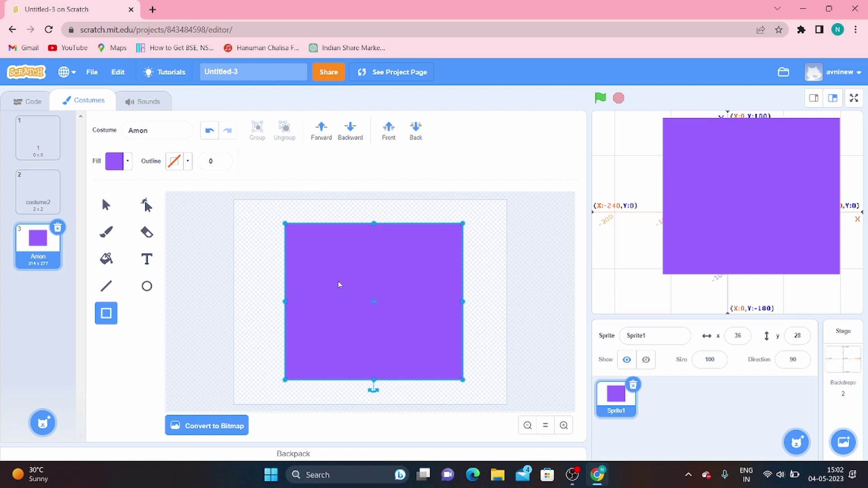
pyautogui.click(351, 132)
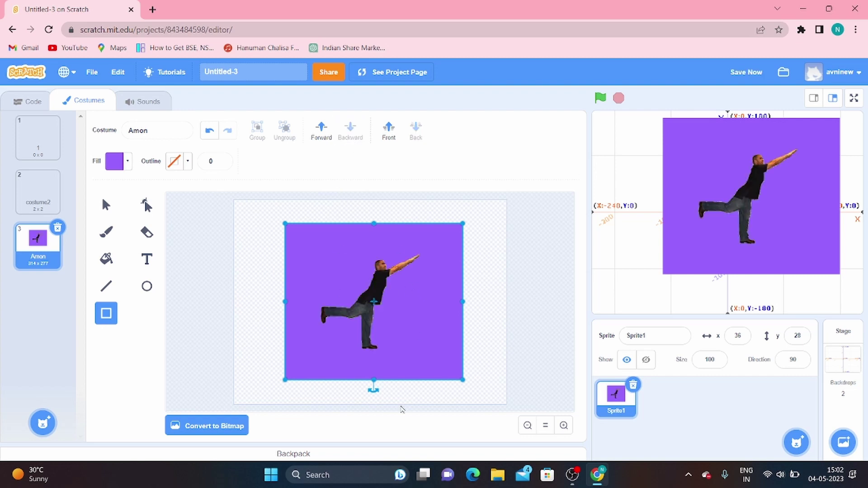
pyautogui.click(470, 362)
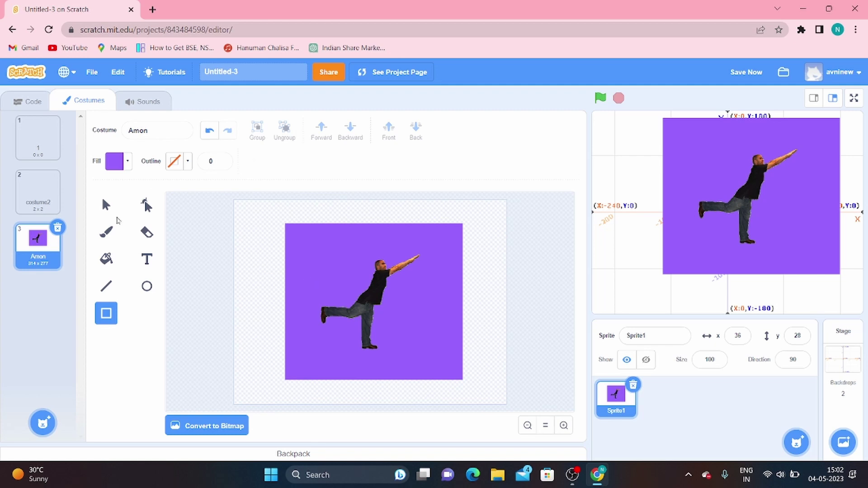
# Select the figure, send it backward behind the purple rectangle, and bring it forward again
pyautogui.click(105, 205)
pyautogui.click(337, 309)
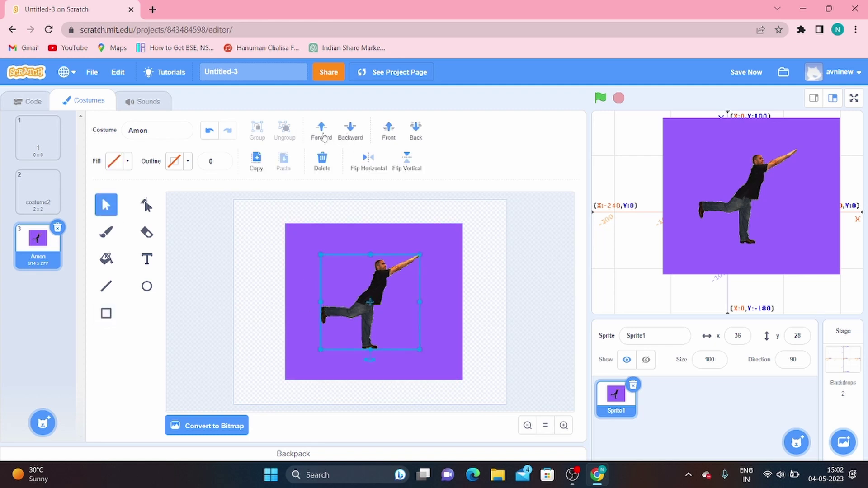
pyautogui.click(350, 131)
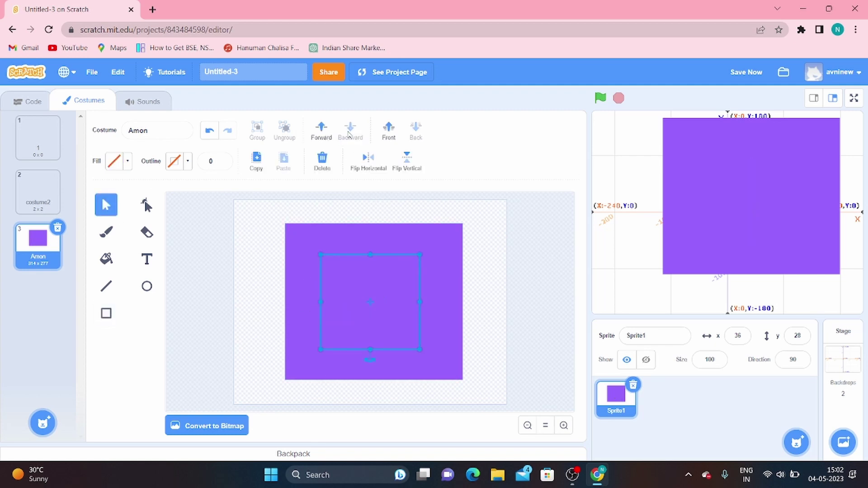
pyautogui.click(320, 135)
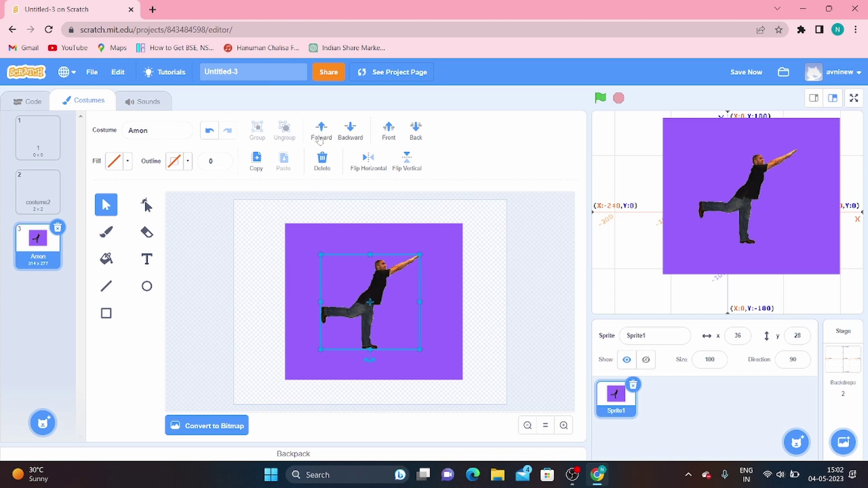
# Draw a light green rectangle inside the purple one, large enough to cover the figure
pyautogui.click(106, 313)
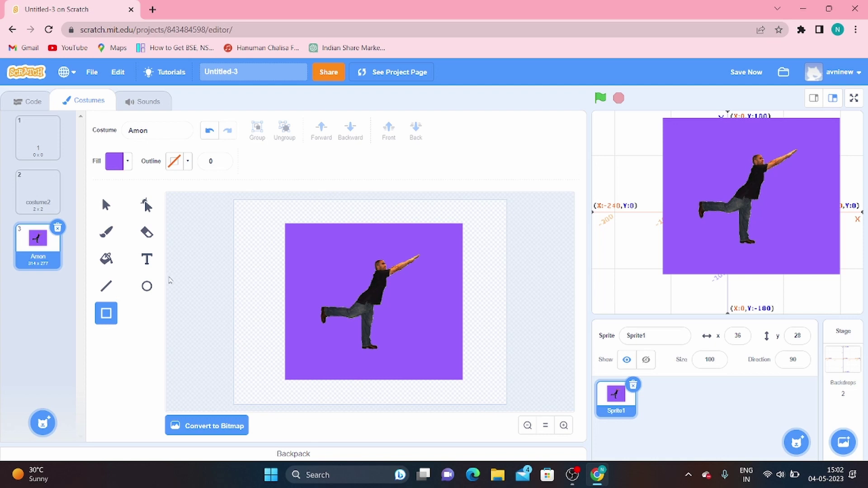
pyautogui.click(127, 162)
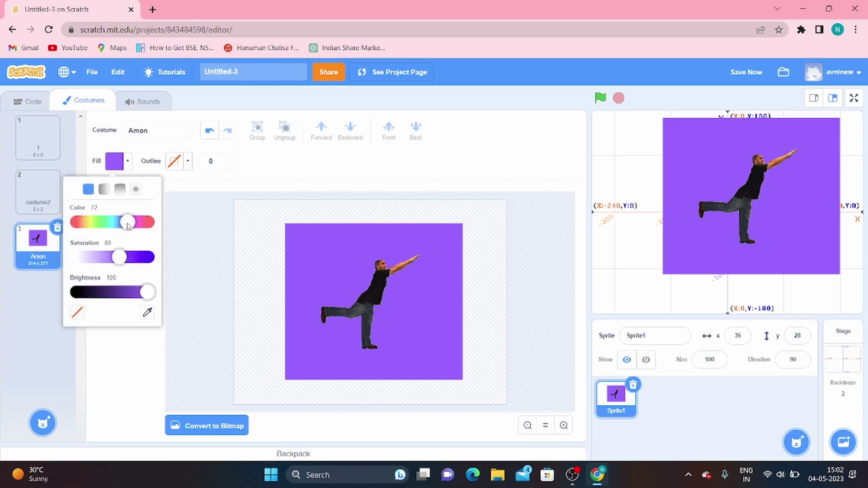
pyautogui.moveTo(128, 226); pyautogui.dragTo(110, 224)
pyautogui.click(304, 291)
pyautogui.moveTo(312, 238); pyautogui.dragTo(434, 357)
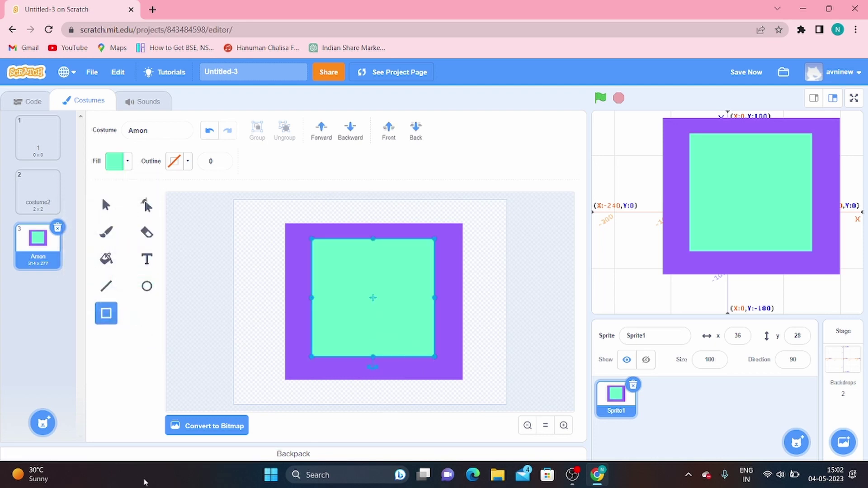
pyautogui.click(297, 359)
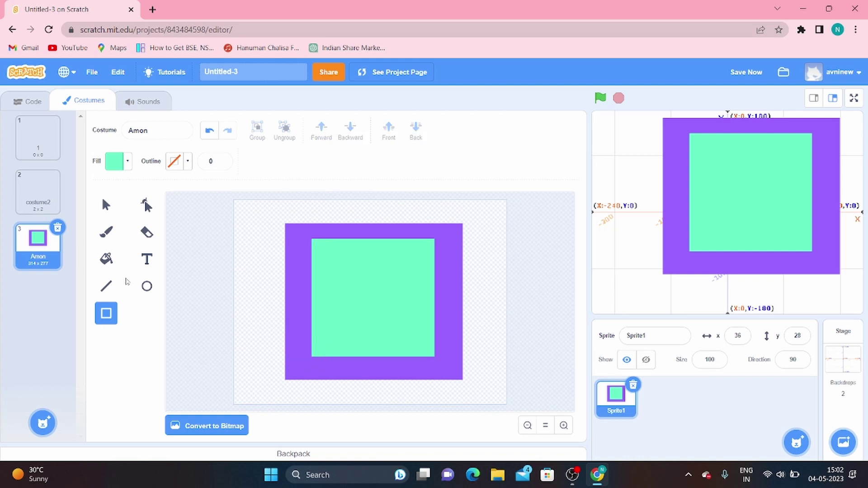
# Send the green rectangle one layer backward so it lies between the figure and the purple rectangle
pyautogui.click(106, 205)
pyautogui.click(357, 324)
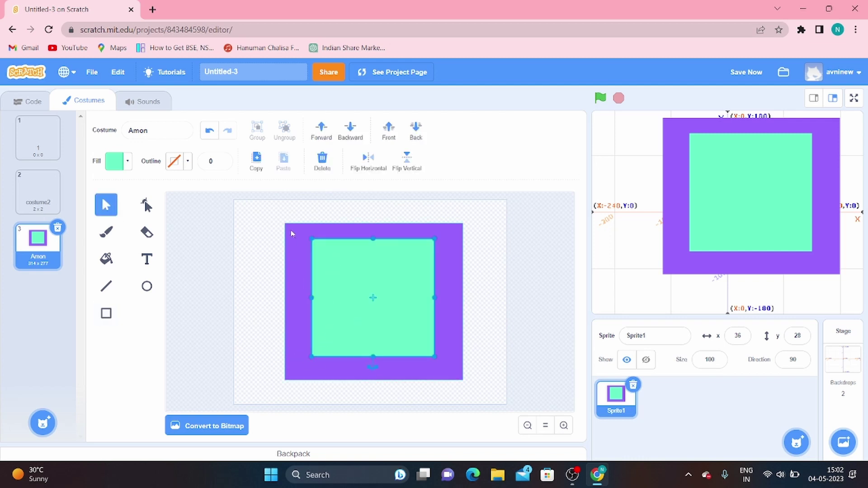
pyautogui.click(350, 131)
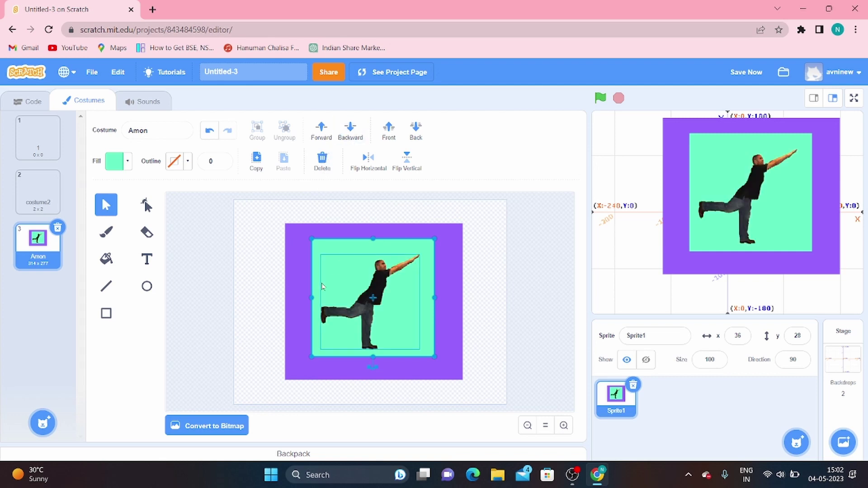
# Select the figure and send it one layer backward, behind the green rectangle
pyautogui.click(297, 324)
pyautogui.click(357, 334)
pyautogui.click(317, 335)
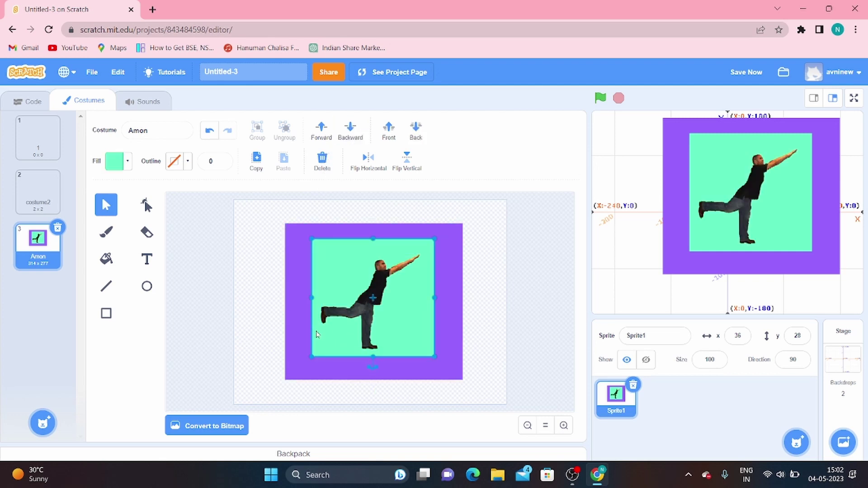
pyautogui.click(339, 317)
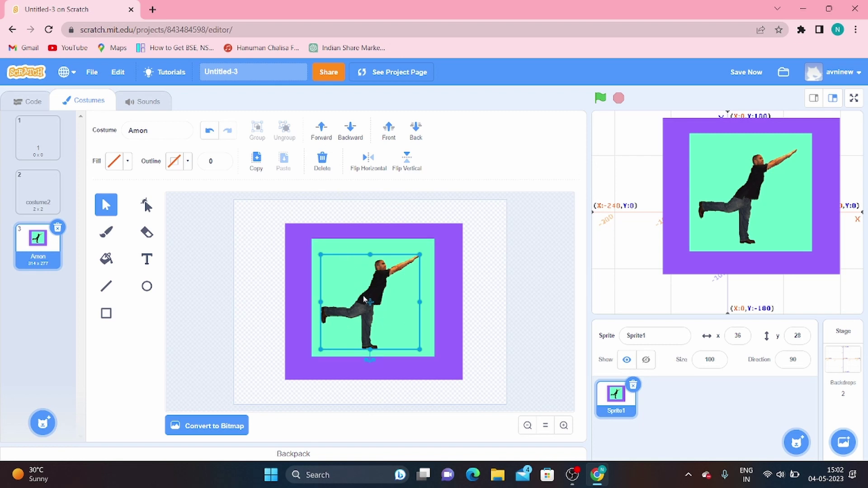
pyautogui.click(355, 133)
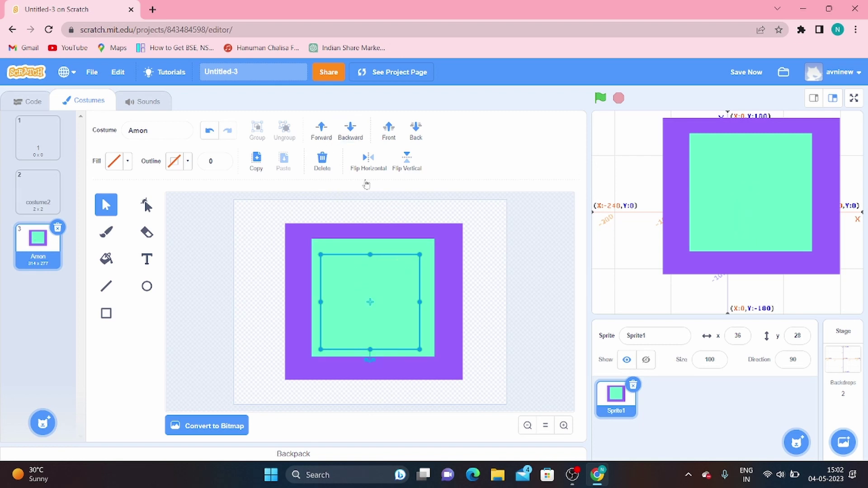
# Centre the green rectangle on the canvas and move it one layer backward behind the figure, then forward again
pyautogui.click(370, 334)
pyautogui.moveTo(371, 334)
pyautogui.mouseDown()
pyautogui.moveTo(467, 337)
pyautogui.moveTo(368, 338)
pyautogui.mouseUp()
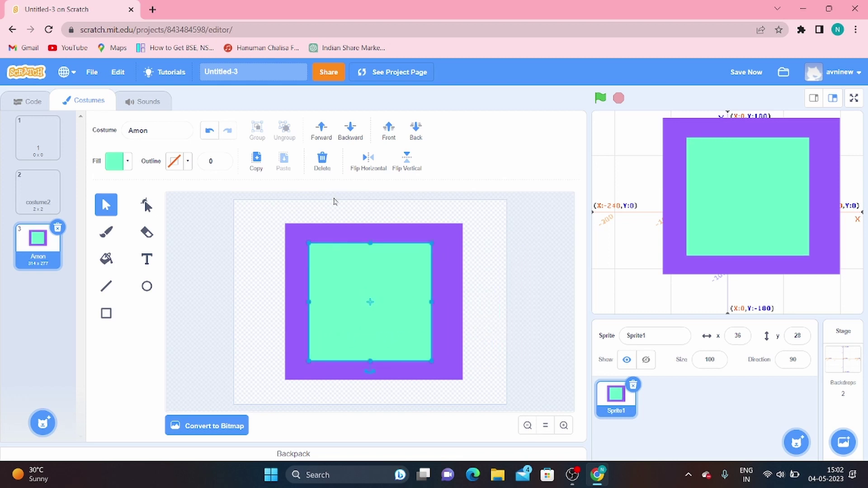
pyautogui.click(348, 131)
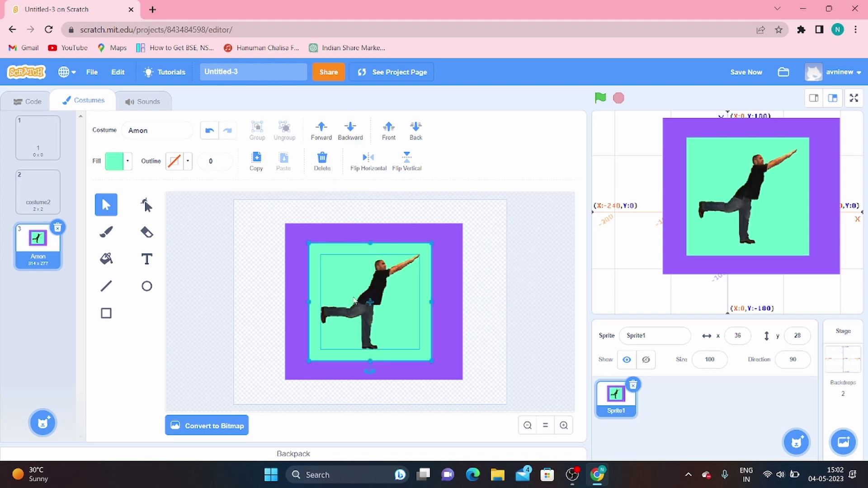
pyautogui.click(321, 129)
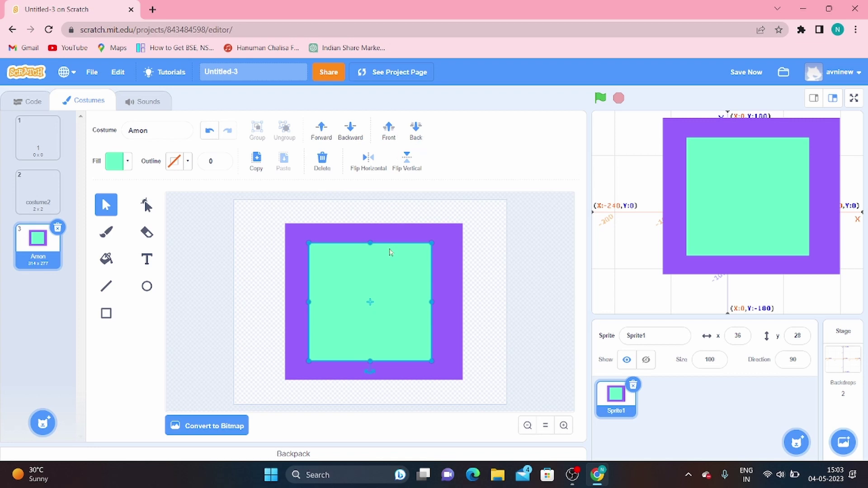
# Send the green rectangle to the very back and centre the purple rectangle on the canvas
pyautogui.click(415, 136)
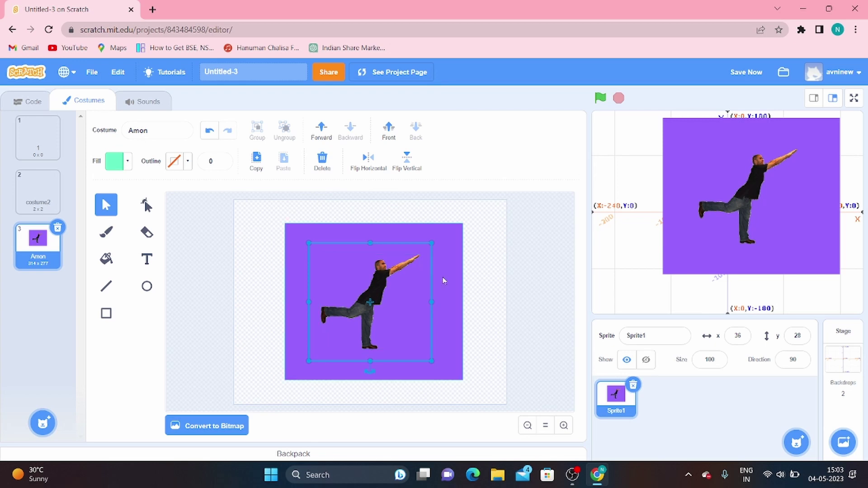
pyautogui.moveTo(443, 280)
pyautogui.mouseDown()
pyautogui.moveTo(557, 291)
pyautogui.moveTo(473, 271)
pyautogui.moveTo(442, 277)
pyautogui.mouseUp()
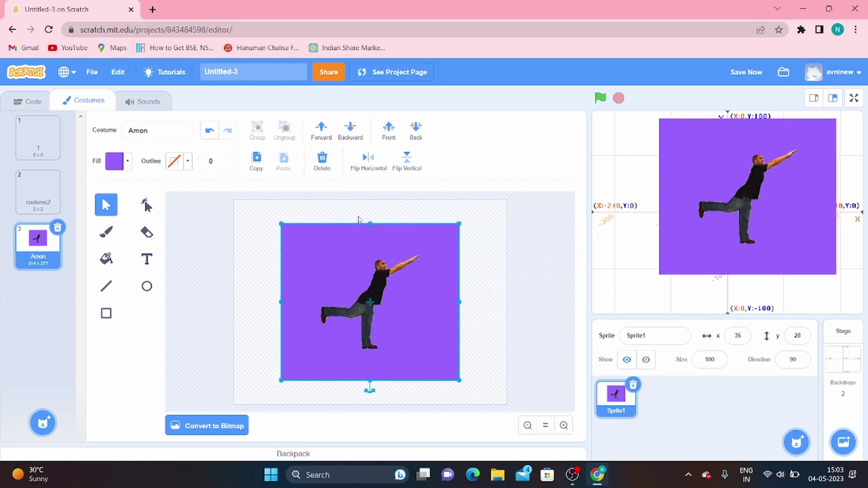